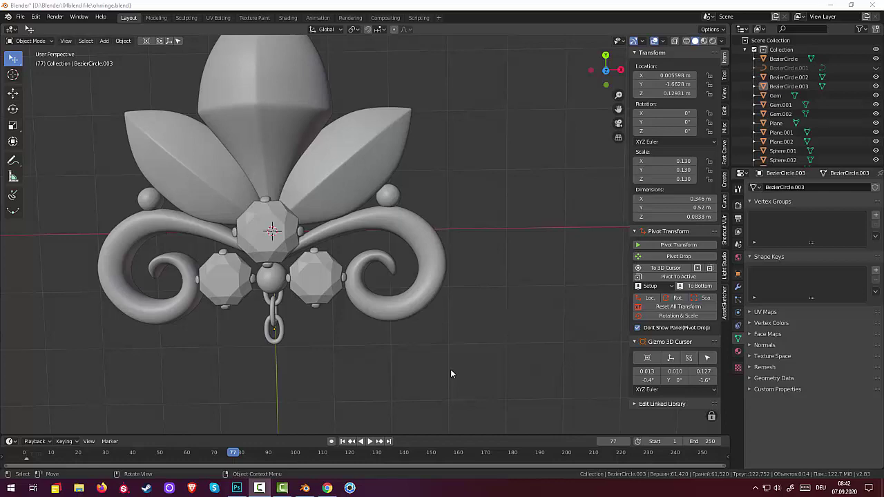
- Orbit, pan and zoom in on the fleur-de-lis pendant, then switch to Top Orthographic view
mouse_move(313, 353)
middle_mouse_down()
mouse_move(328, 341)
mouse_move(327, 321)
mouse_move(313, 366)
mouse_move(387, 221)
mouse_move(418, 120)
mouse_move(361, 73)
mouse_move(354, 126)
mouse_move(391, 250)
mouse_move(384, 194)
mouse_move(327, 226)
mouse_move(311, 255)
mouse_move(341, 251)
mouse_move(333, 273)
mouse_move(363, 270)
mouse_move(366, 247)
middle_mouse_up()
middle_click_drag(337, 206, 244, 265, "shift")
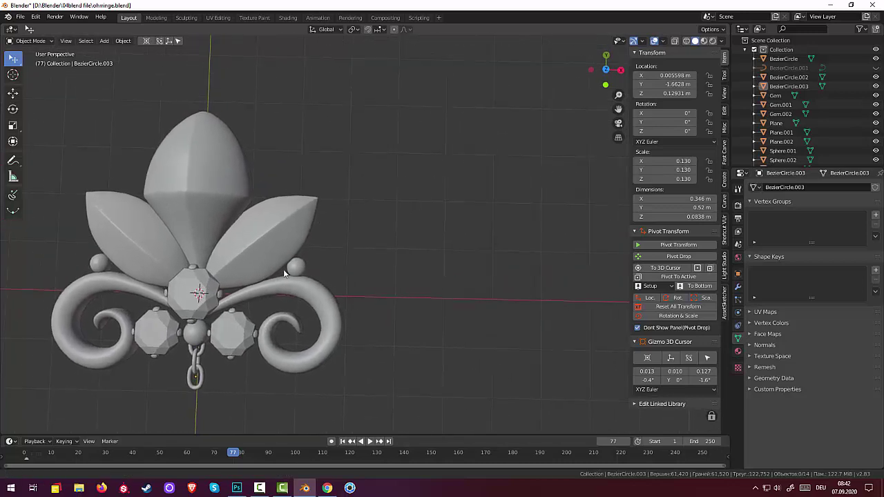
scroll(428, 277, "up", 1)
scroll(428, 277, "up", 1)
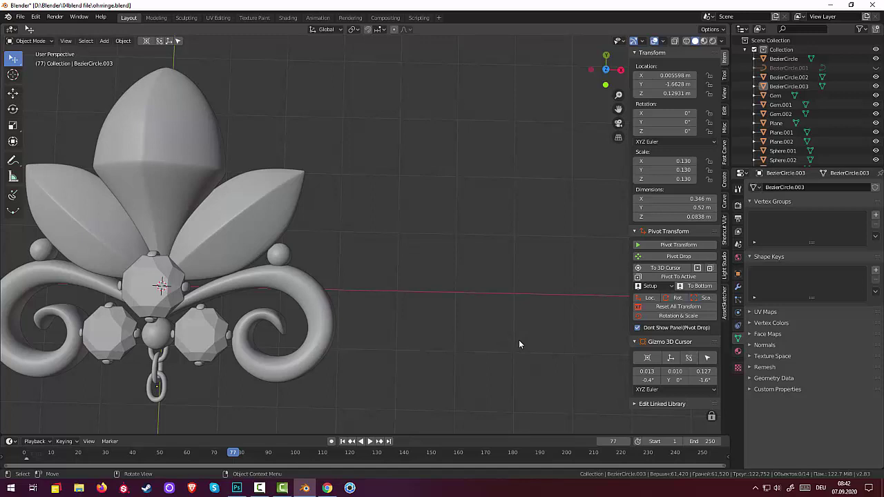
key("KP_7")
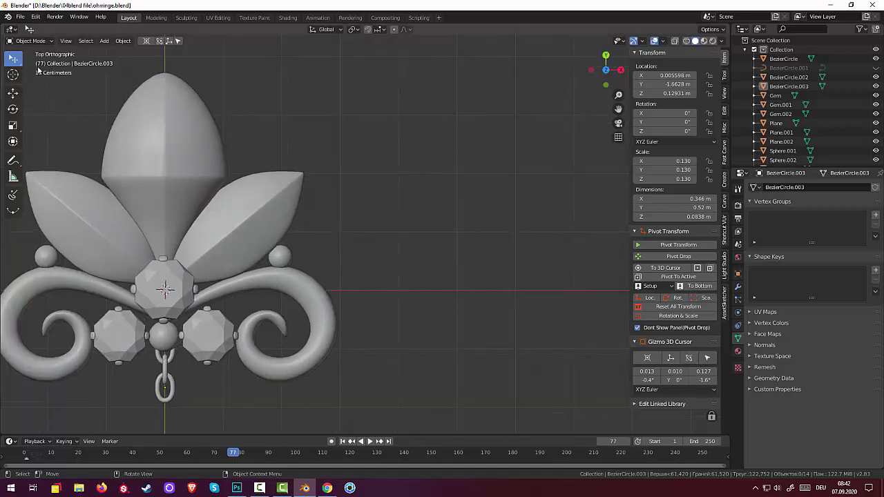
- Add a Bezier circle and move it right of the pendant, about 4.49 m in X and 1.79 m in Y
key("shift+a")
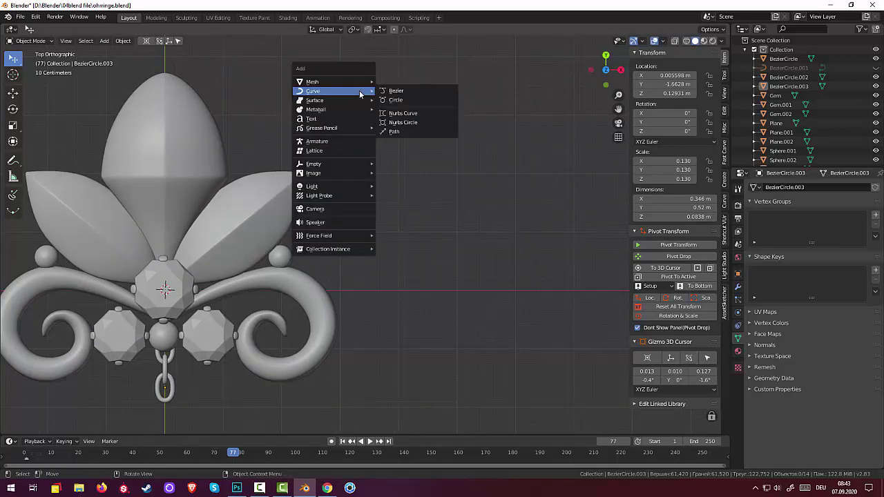
left_click(399, 102)
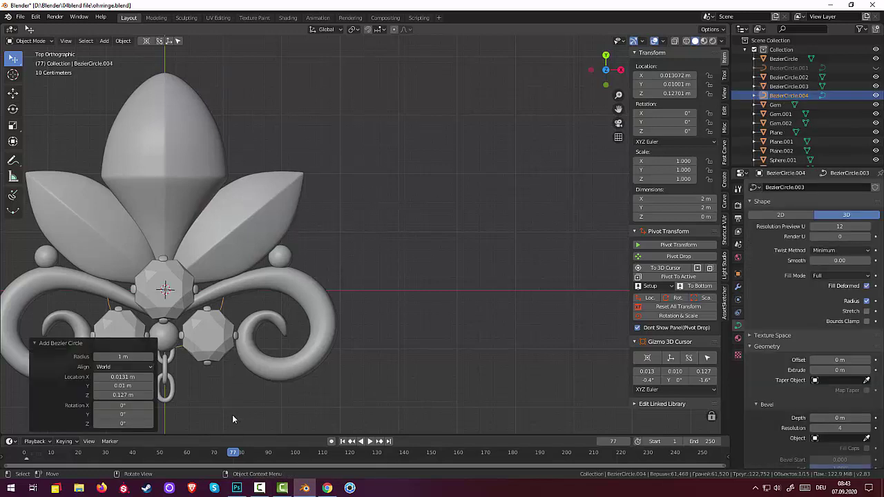
key("g")
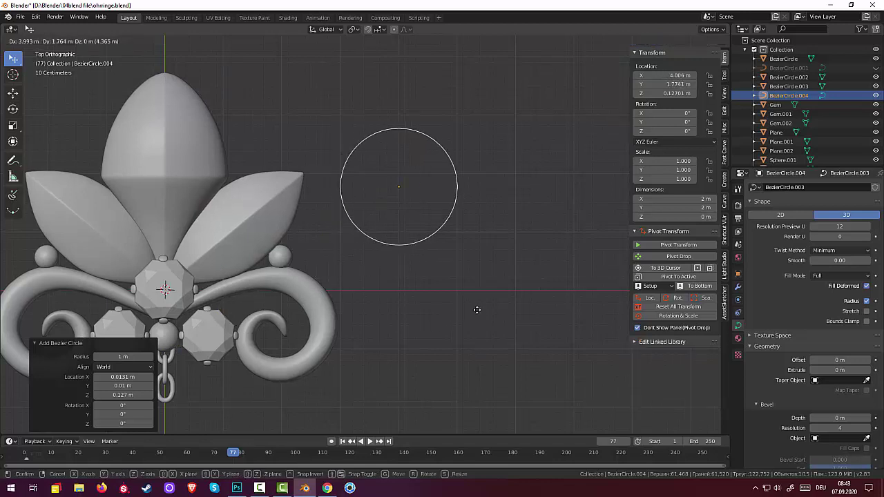
left_click(495, 309)
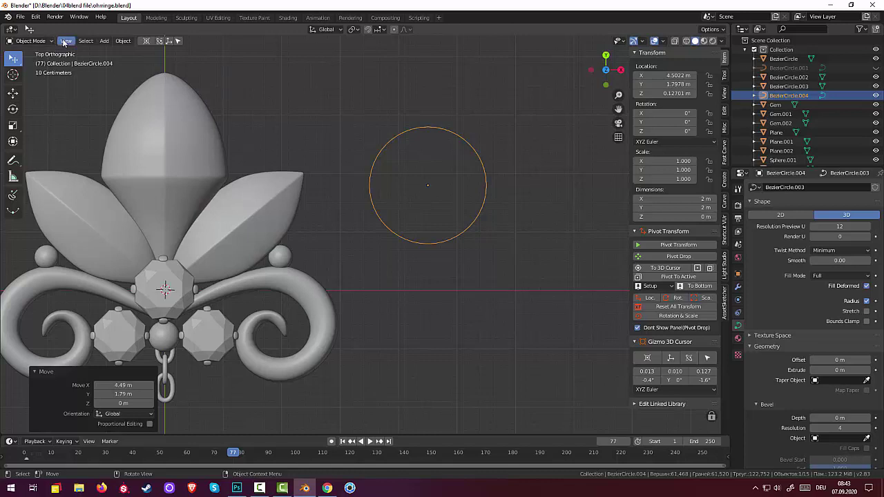
left_click(40, 43)
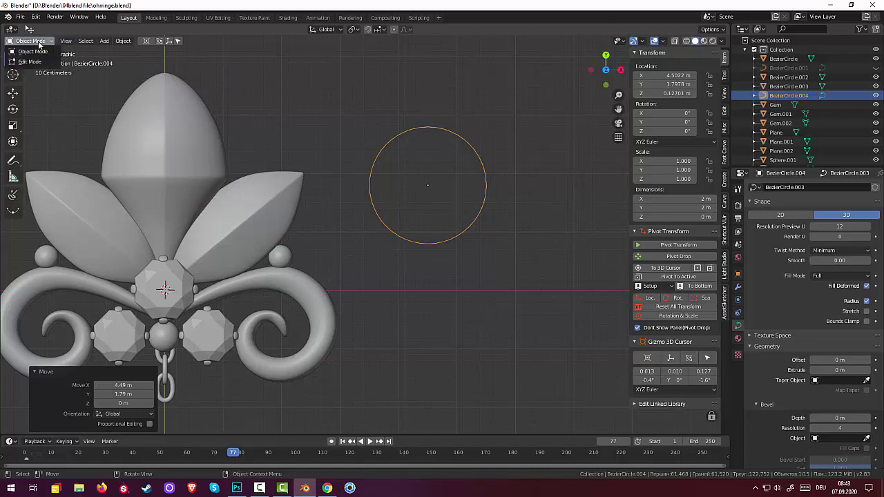
- In Edit Mode, scale the circle's top and bottom points along Y into an upright 2 × 3.32 m oval
left_click(33, 62)
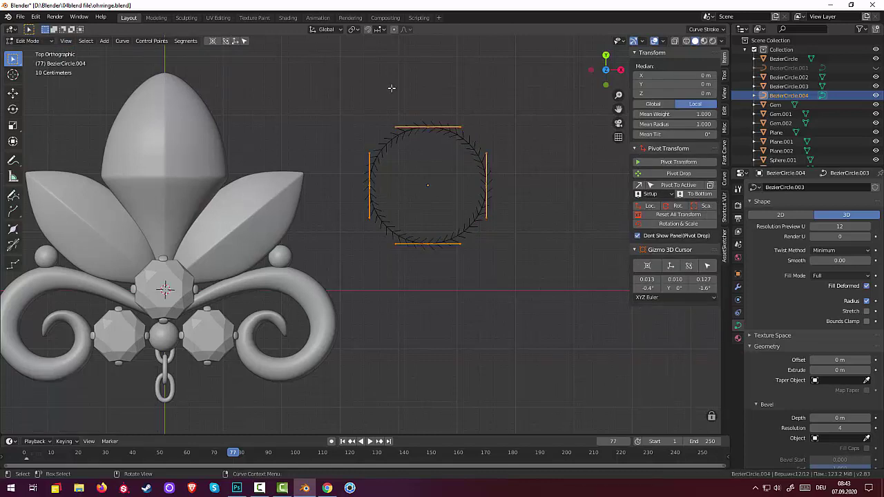
left_click(428, 127)
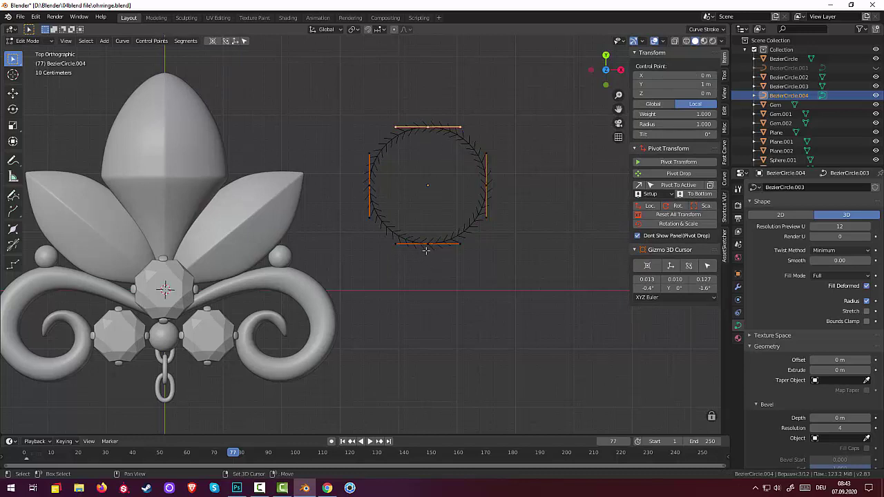
left_click(428, 243, "shift")
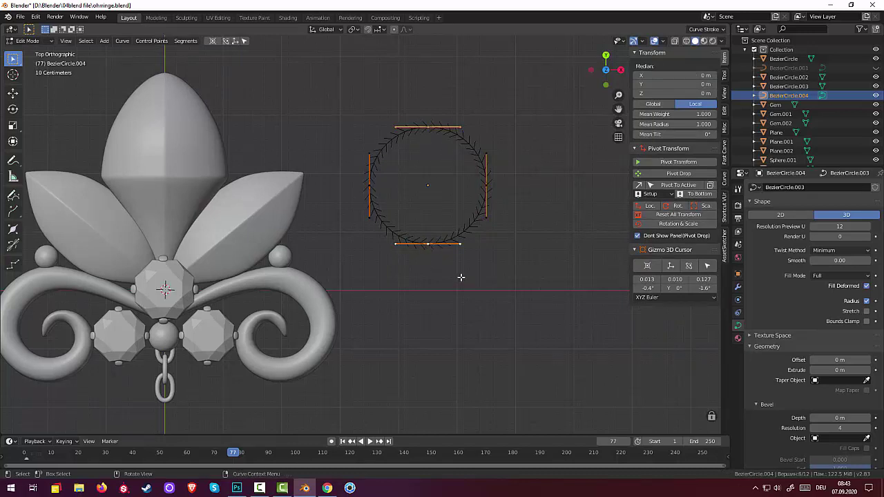
key("s")
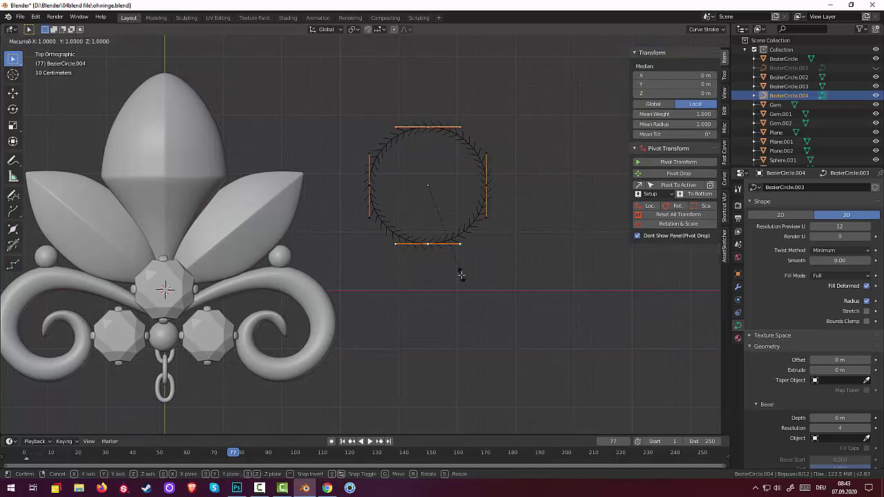
key("y")
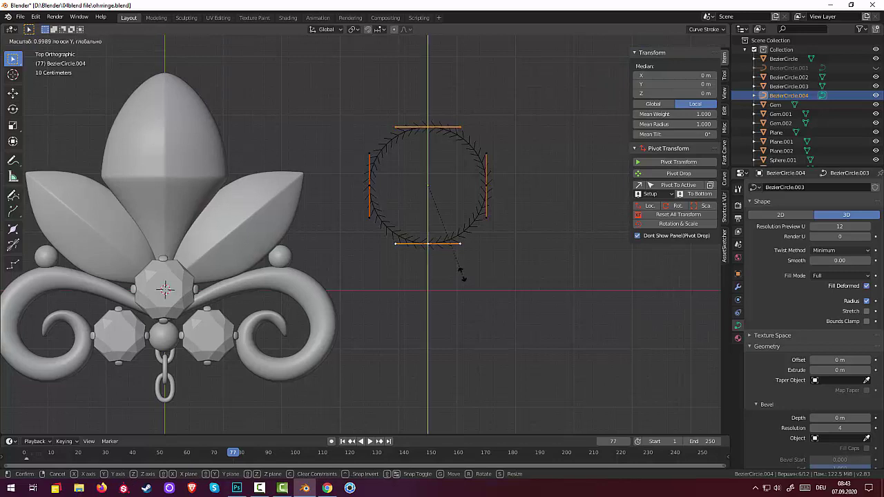
left_click(498, 328)
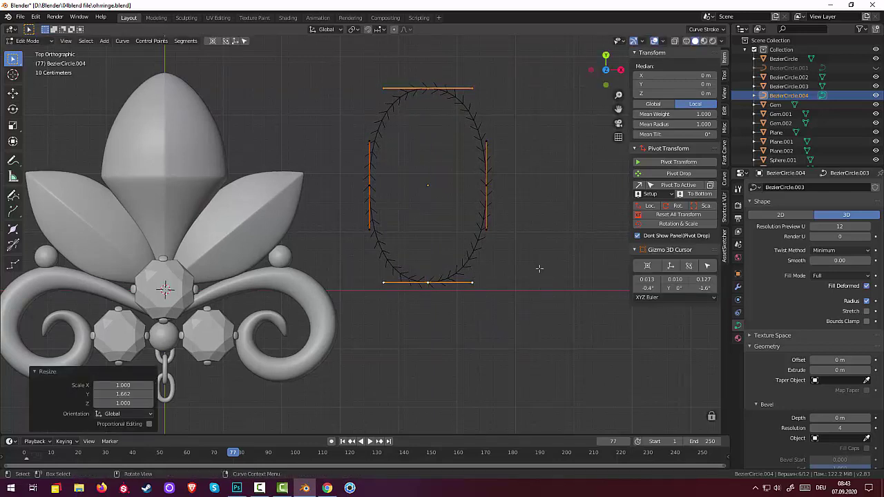
- Deselect the points, remove the stray extra circle, and return to Object Mode with the oval deselected
left_click(535, 267)
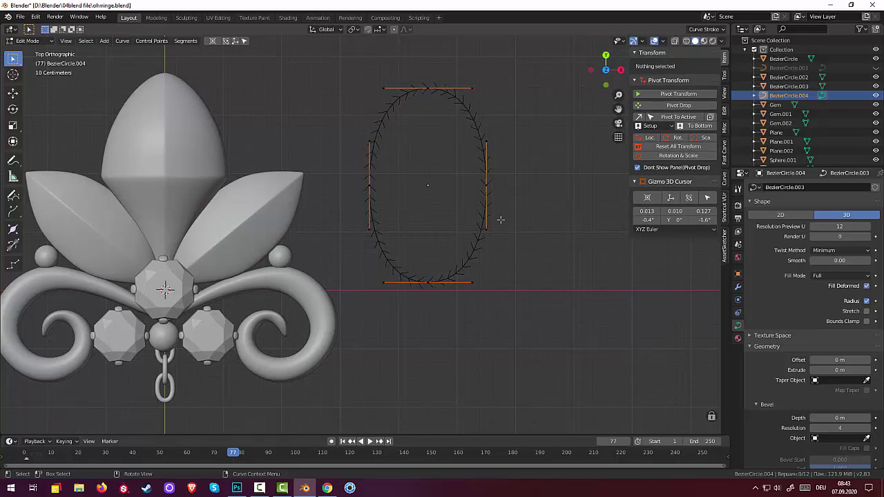
key("shift+a")
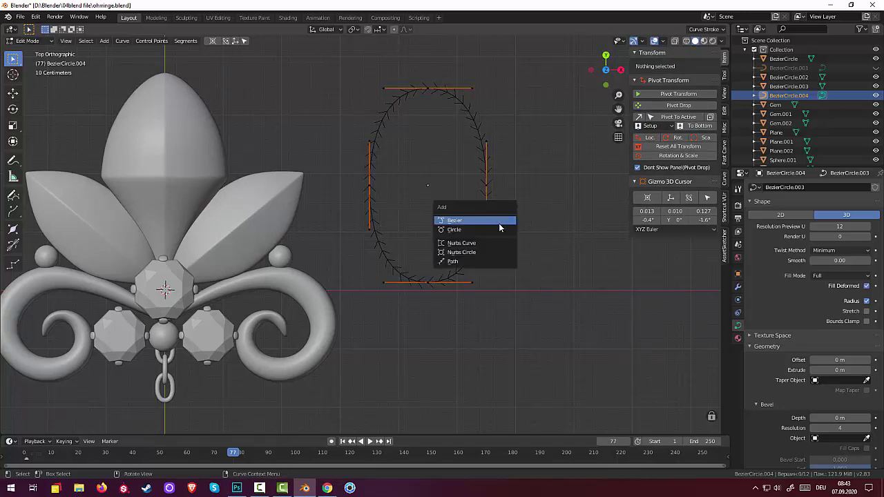
left_click(498, 230)
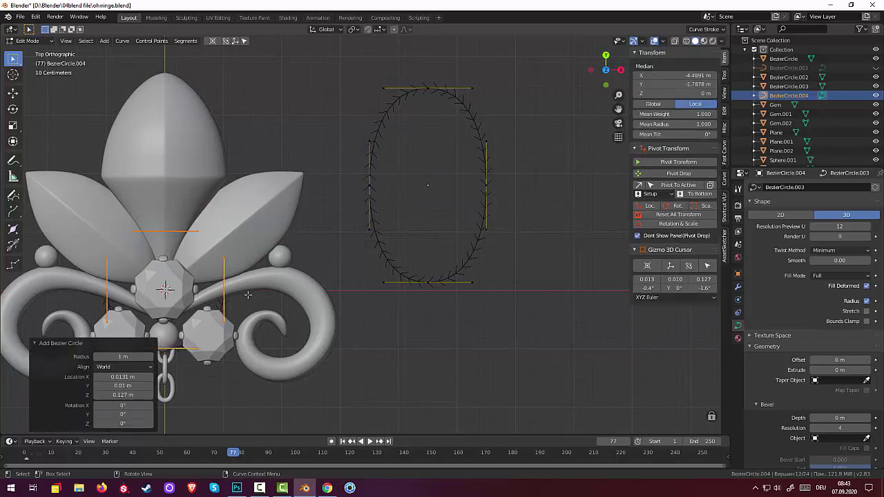
left_click(32, 42)
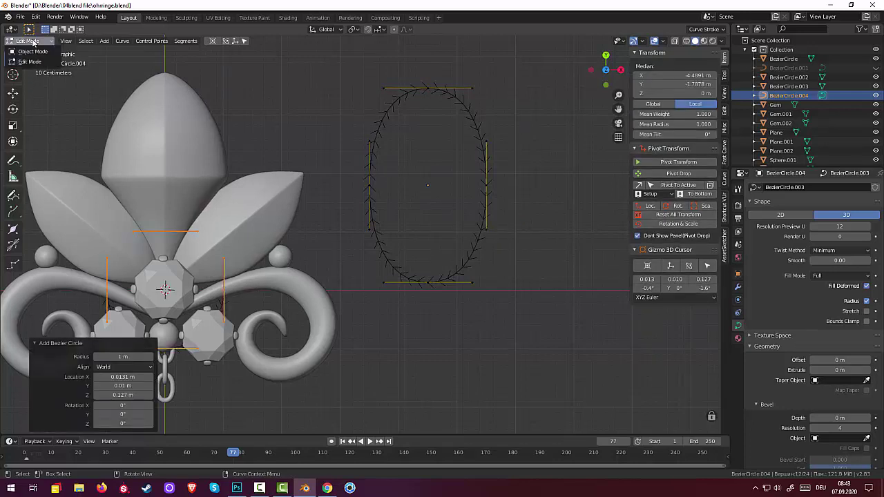
left_click(35, 55)
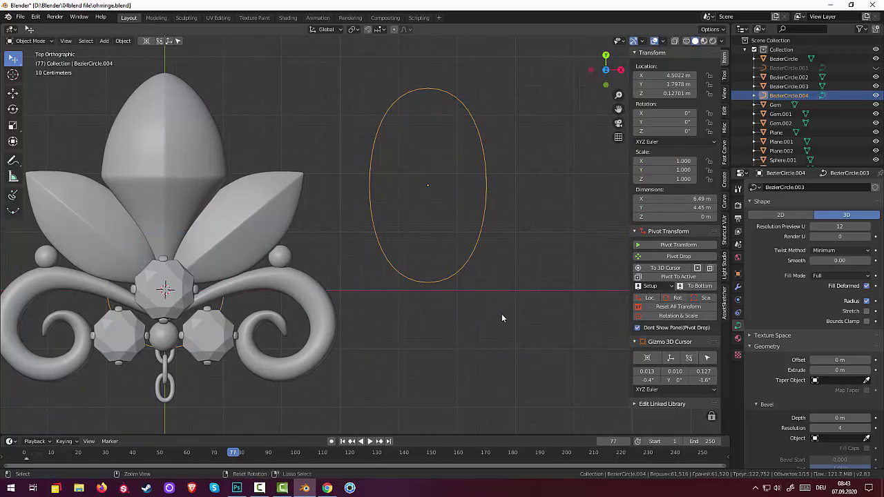
key("Tab")
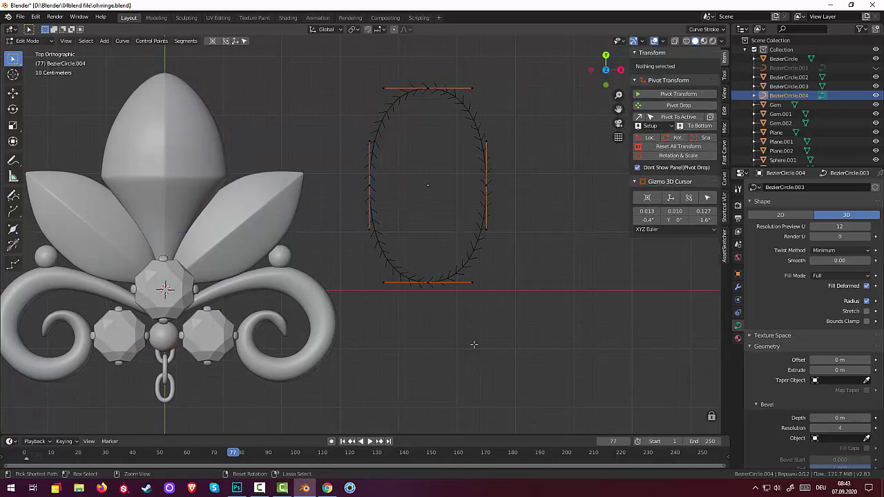
key("Tab")
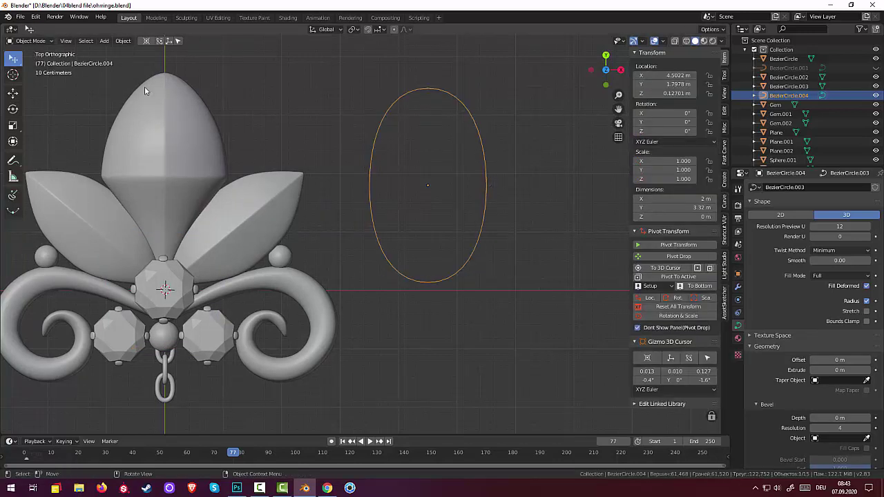
left_click(544, 282)
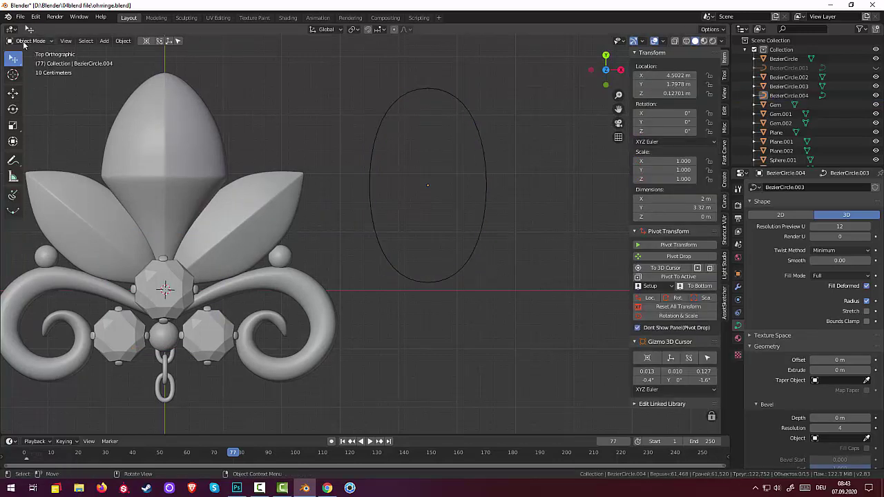
- Add another Bezier circle and place it to the right of the oval
key("shift+a")
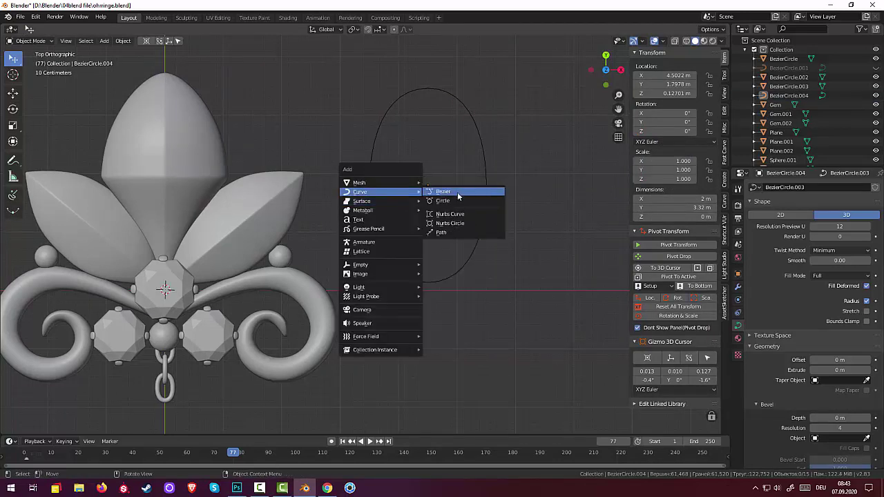
left_click(450, 201)
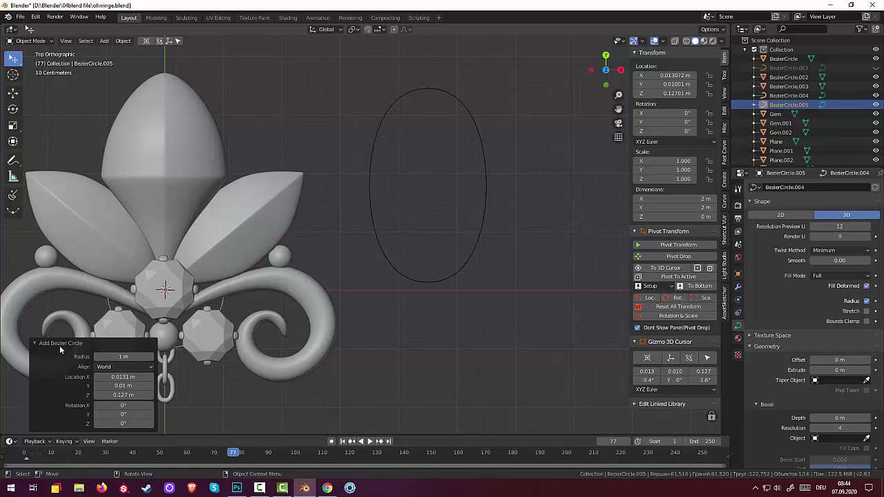
left_click(86, 343)
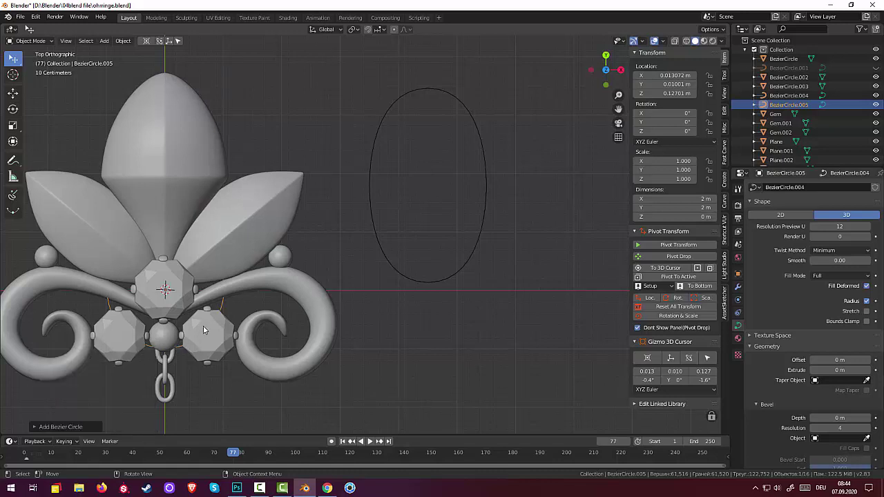
key("g")
left_click(603, 300)
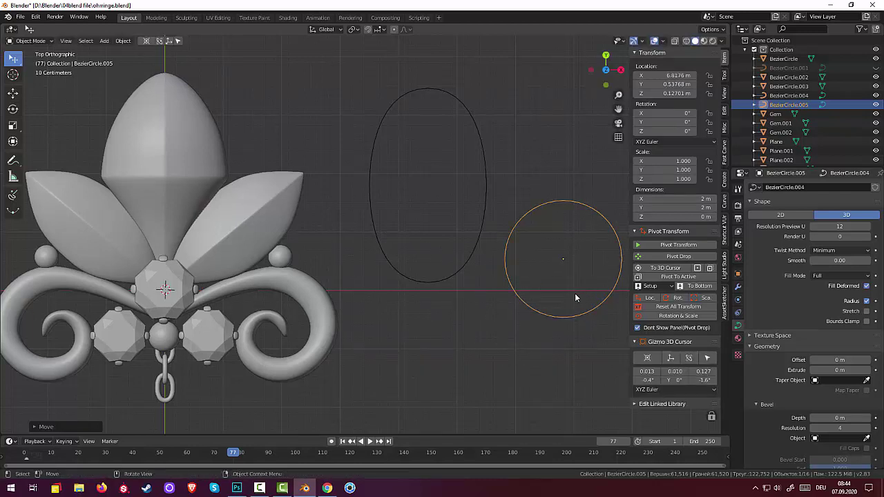
- Scale the small circle down to 0.312, then select the large oval curve
key("s")
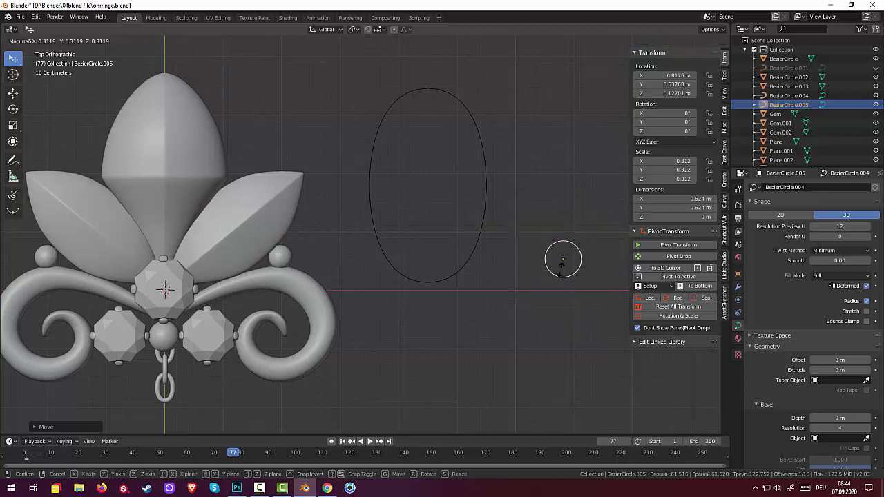
left_click(561, 265)
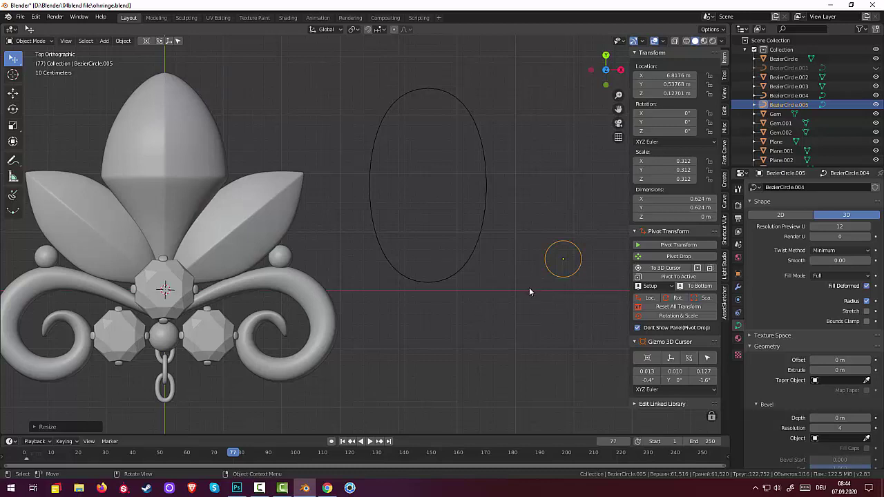
left_click(472, 257)
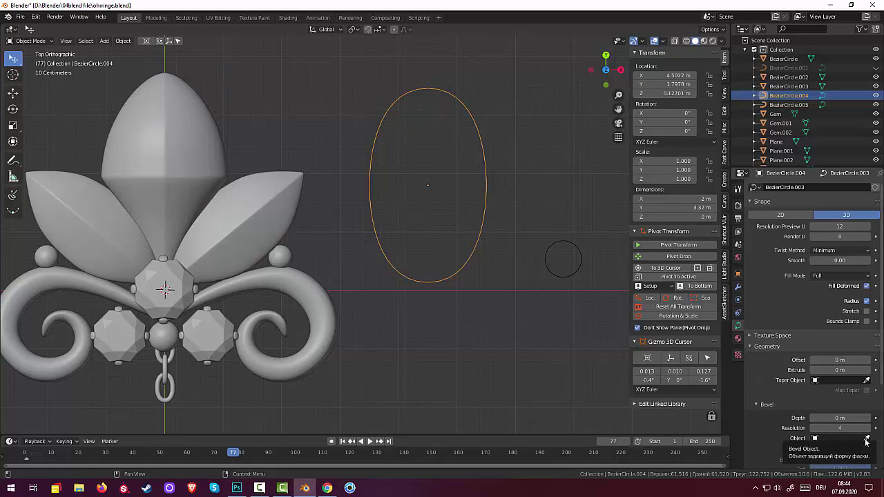
- Set the oval's Bevel Object to the small circle BezierCircle.005 and convert the oval to a mesh
left_click(866, 438)
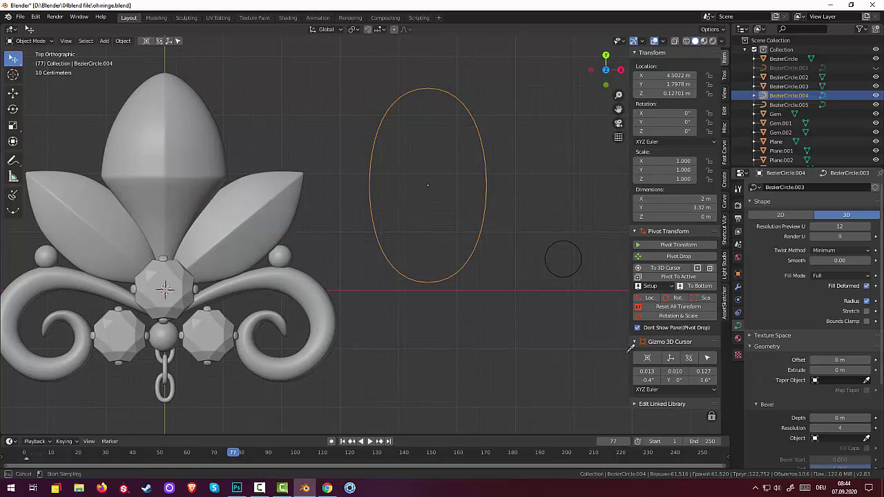
left_click(577, 261)
scroll(476, 351, "down", 1)
scroll(477, 355, "down", 1)
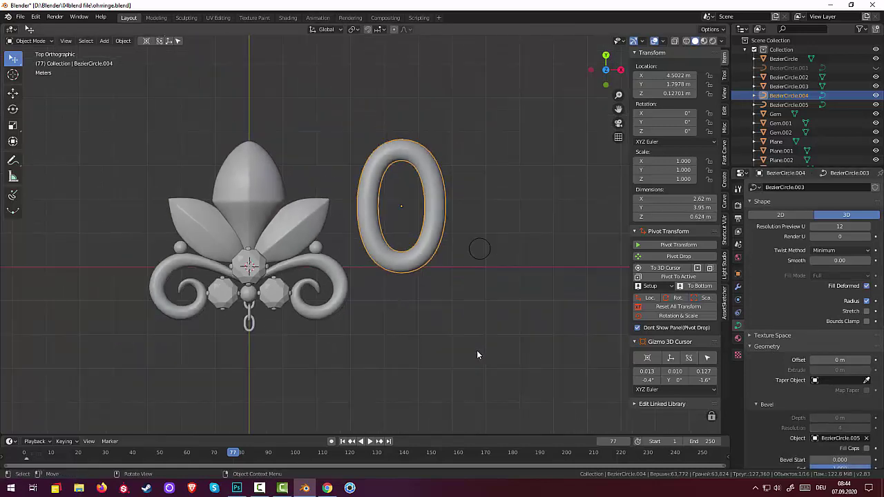
scroll(476, 355, "down", 2)
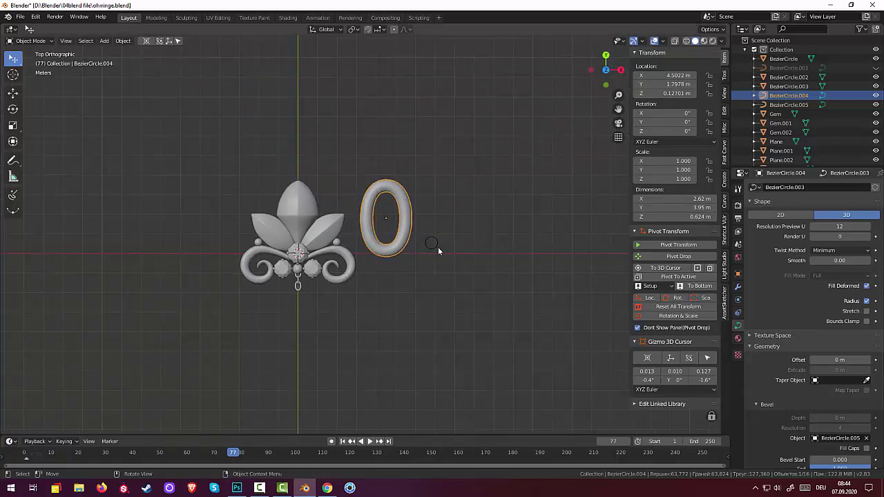
left_click(123, 41)
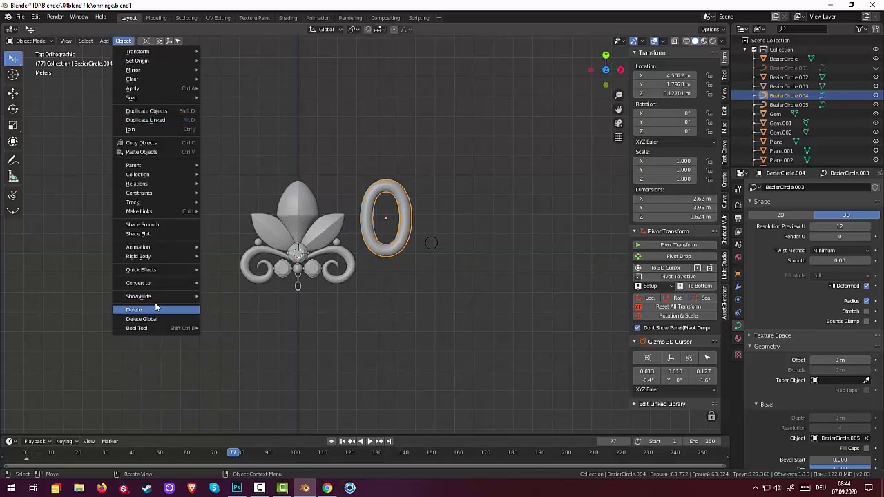
mouse_move(138, 283)
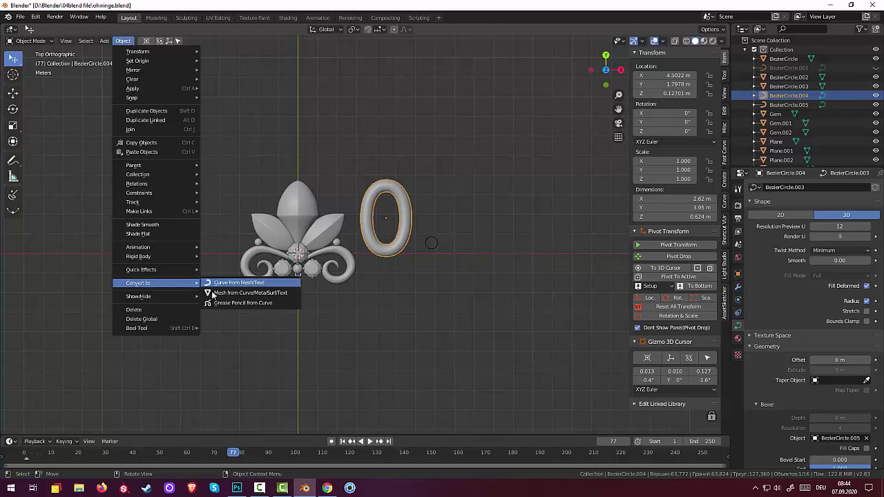
left_click(221, 284)
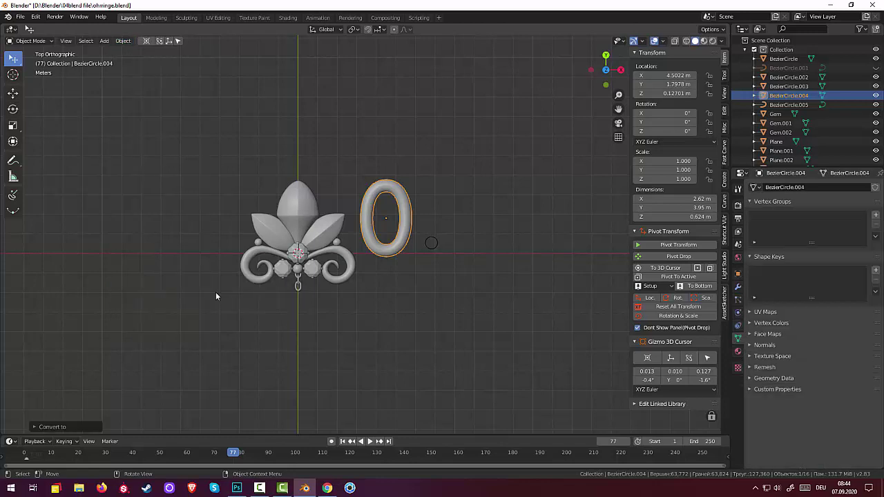
- Delete the BezierCircle.005 profile circle from the outliner
left_click(777, 59)
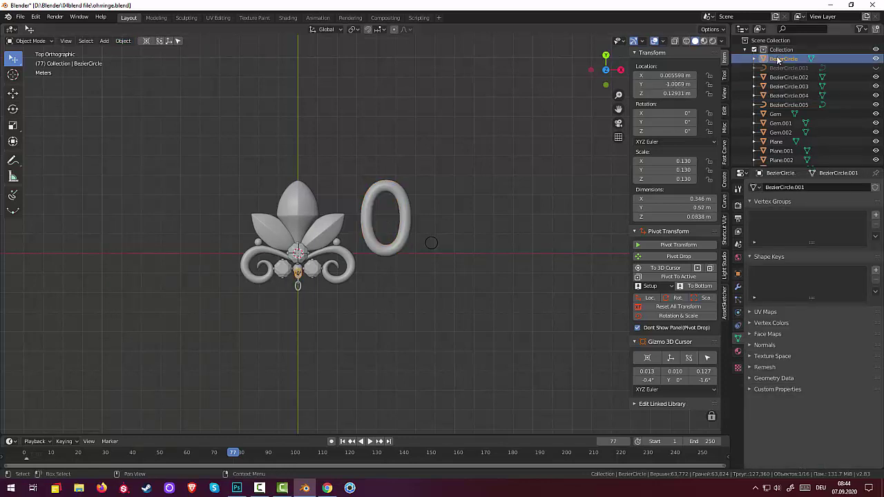
left_click(431, 244)
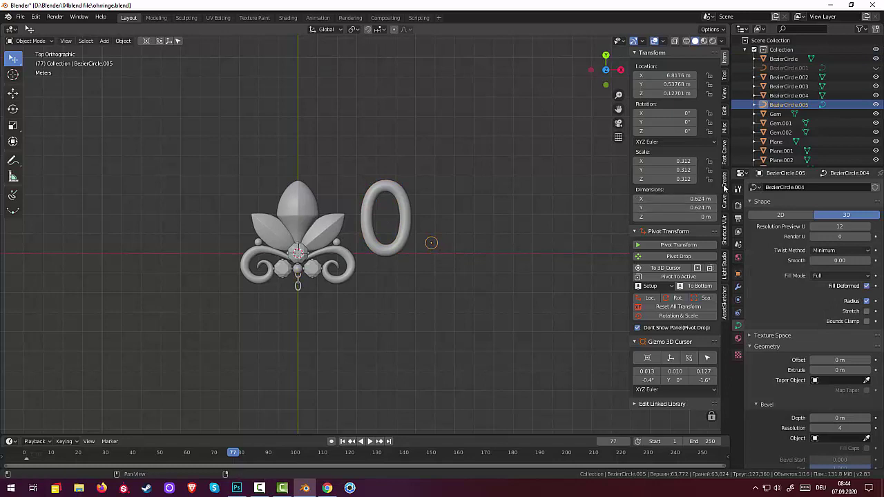
right_click(775, 104)
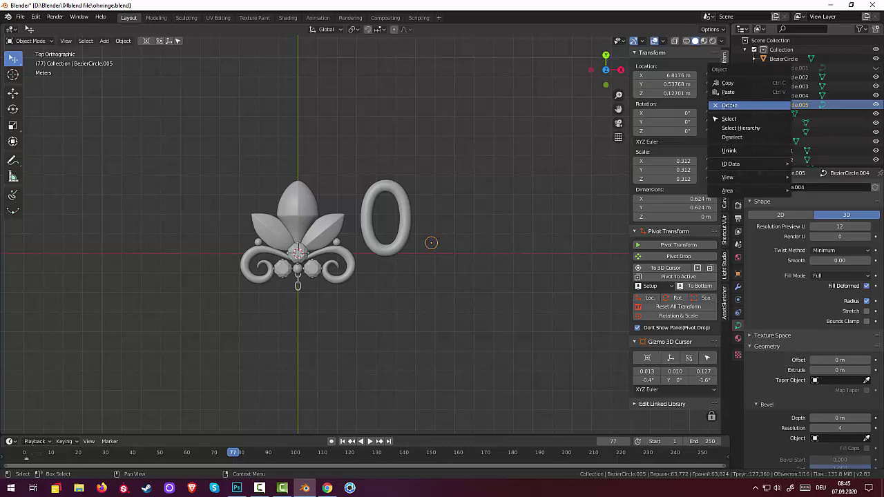
left_click(730, 106)
- Select the ring mesh and show its Modifiers tab with the Add Modifier list
left_click(388, 253)
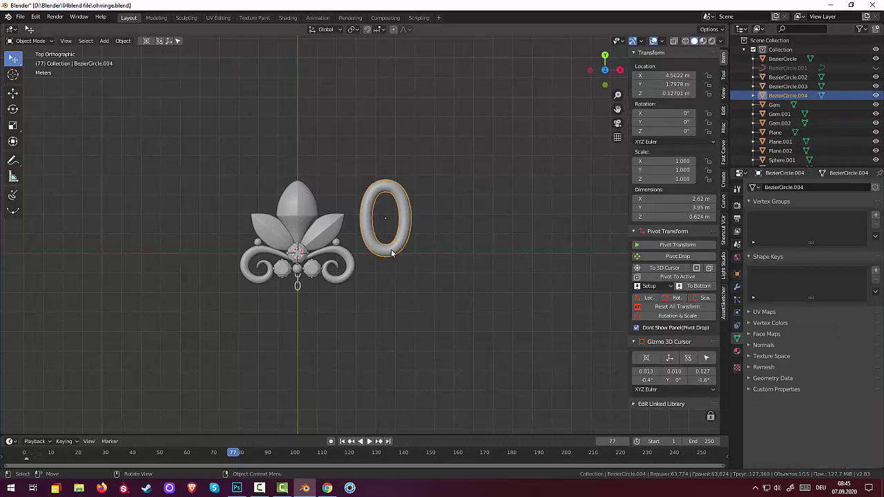
scroll(396, 251, "down", 2)
scroll(396, 252, "up", 1)
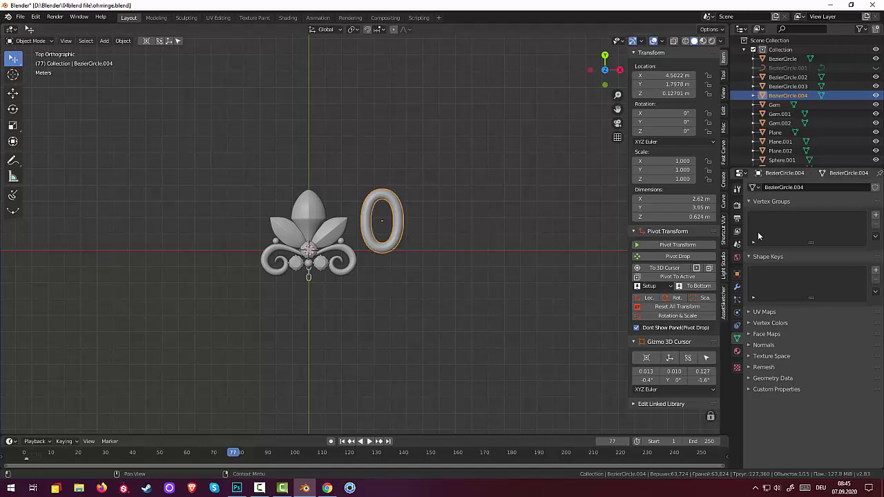
left_click(737, 286)
left_click(762, 187)
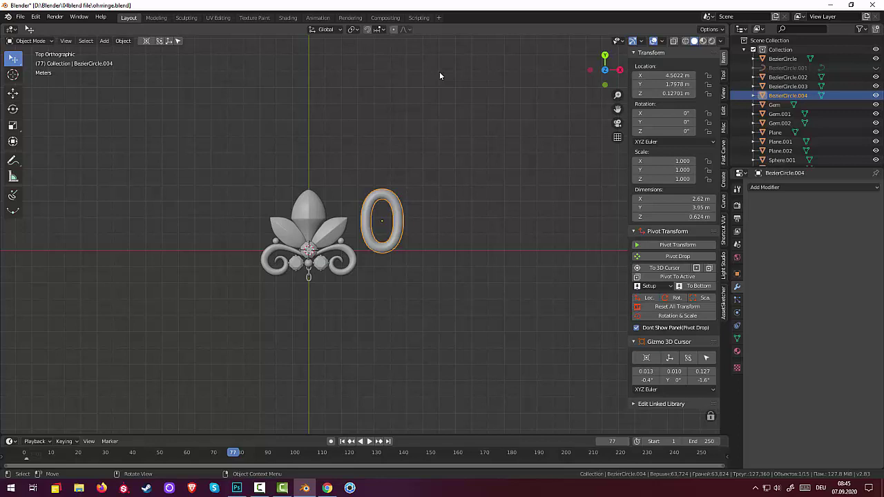
- Add an Array modifier with relative offset X 0, Y 1.3, Z 0
left_click(771, 187)
left_click(692, 209)
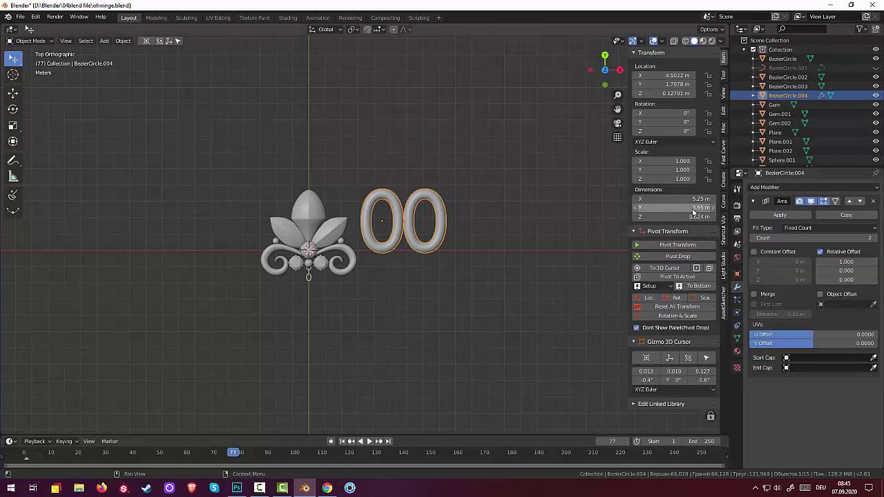
left_click(846, 262)
type("0")
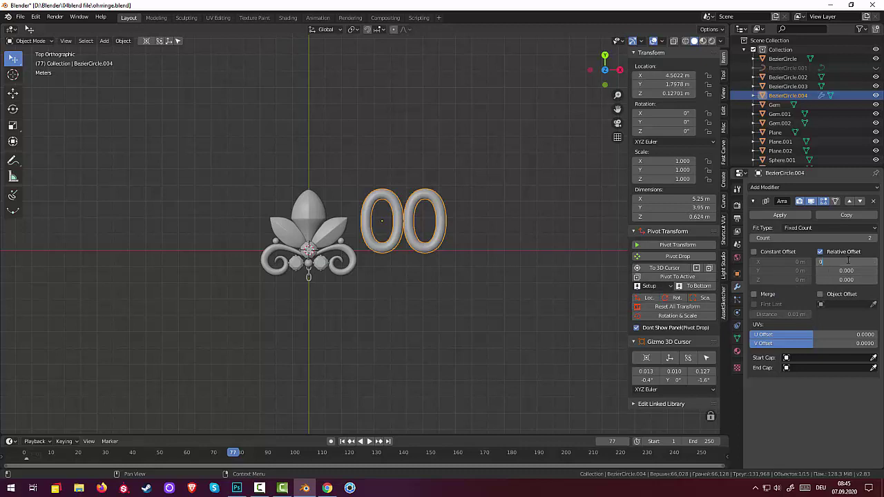
key("Return")
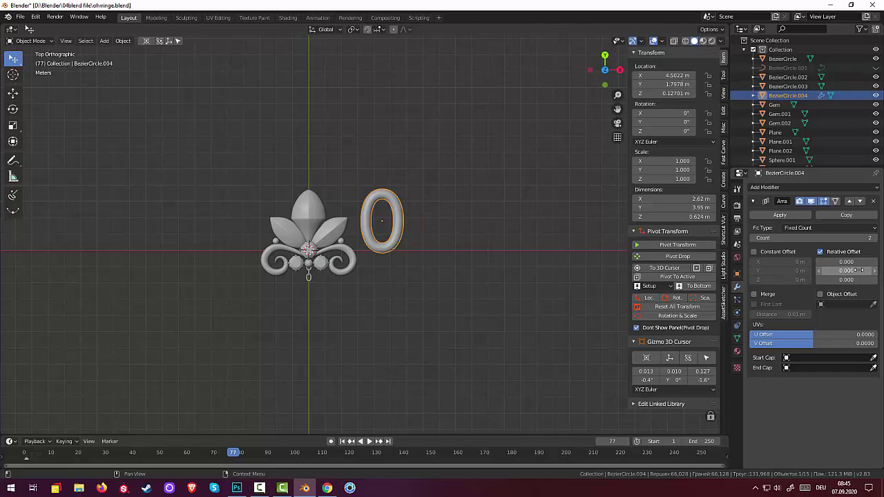
left_click_drag(849, 280, 801, 279)
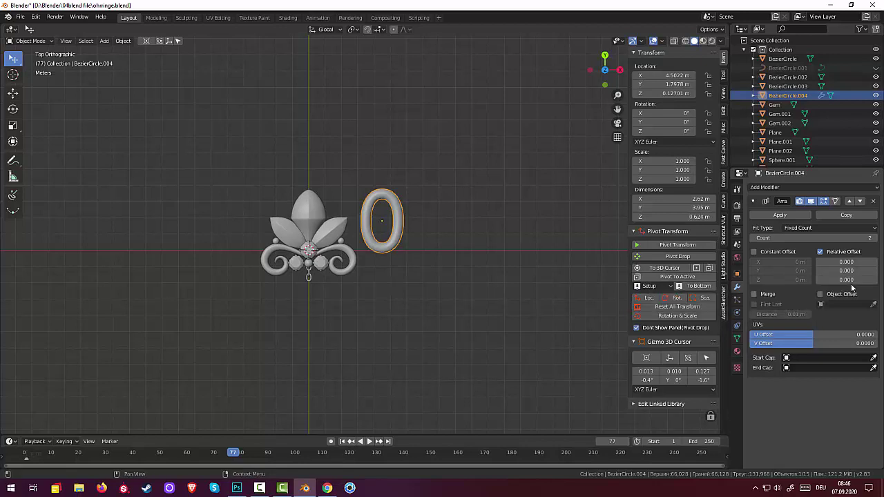
key("BackSpace")
mouse_move(846, 271)
left_mouse_down()
mouse_move(871, 271)
mouse_move(832, 271)
mouse_move(846, 271)
left_mouse_up()
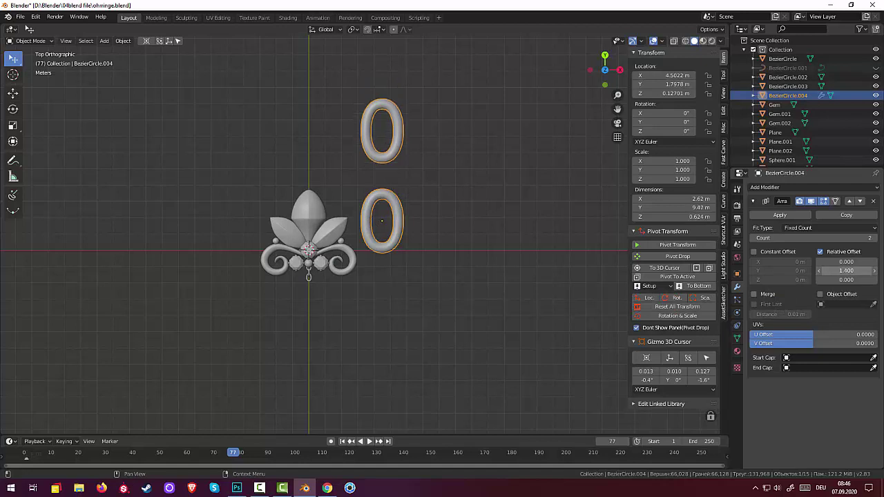
- Raise the Array count to 4, making a 19.3 m chain of links
scroll(501, 283, "down", 2)
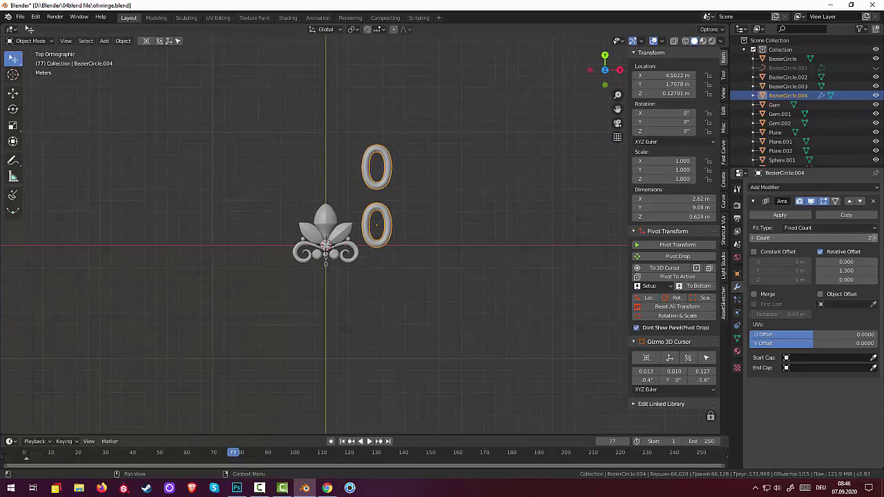
left_click(872, 237)
left_click(871, 237)
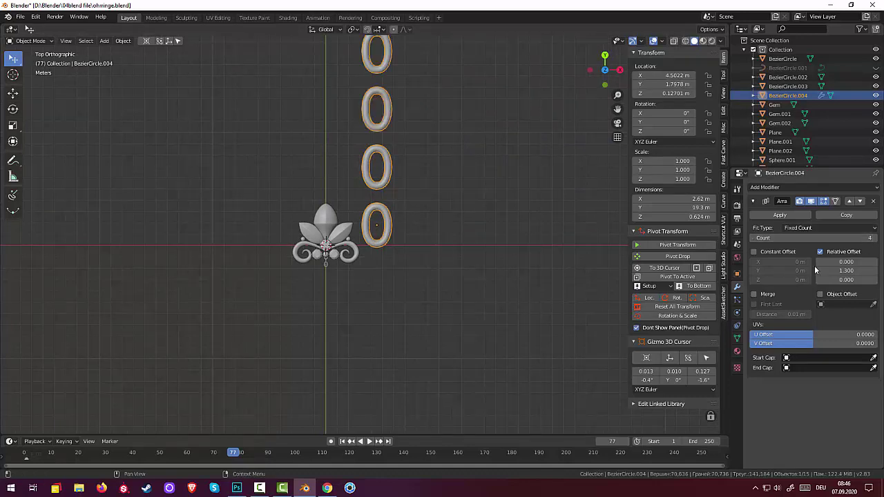
scroll(414, 235, "down", 1)
scroll(416, 239, "down", 2)
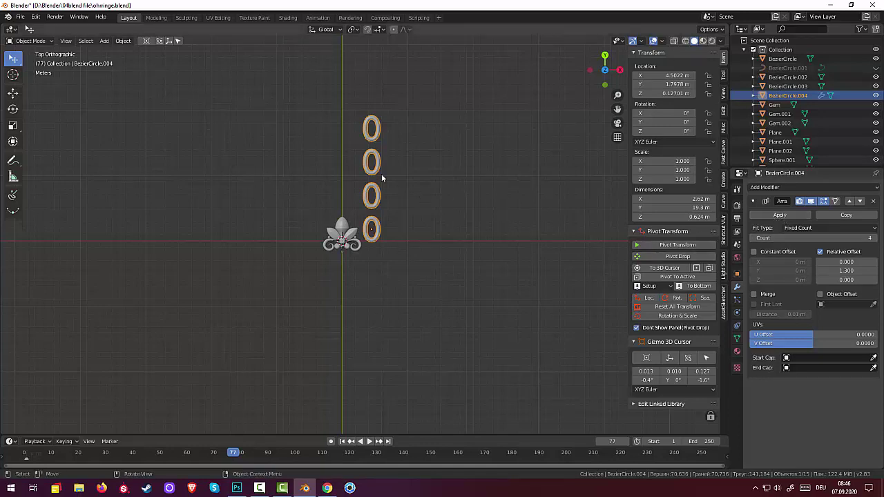
scroll(385, 195, "up", 2)
scroll(385, 195, "up", 1)
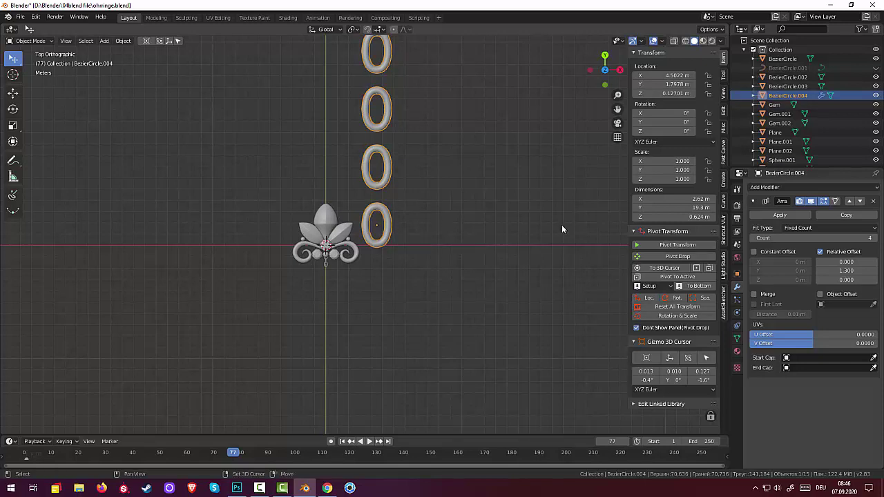
- Duplicate the ring chain in place, abandon a 90° X rotation, and reselect the original chain
key("shift+d")
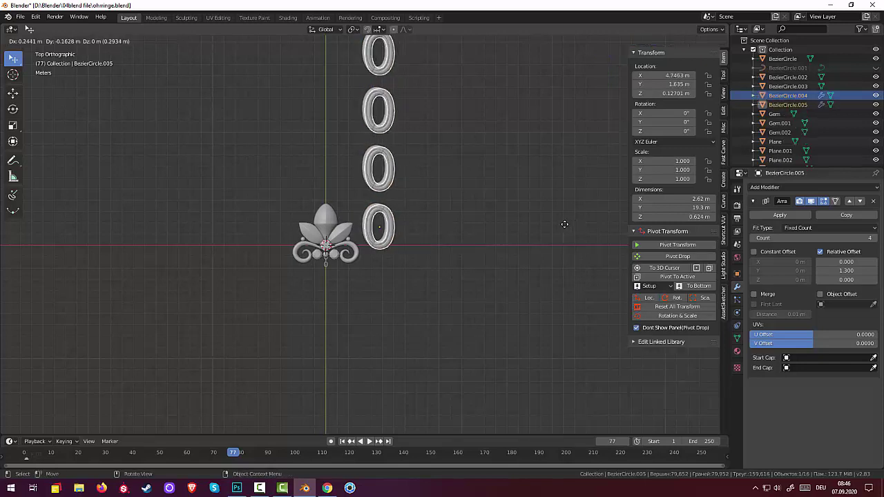
right_click(561, 225)
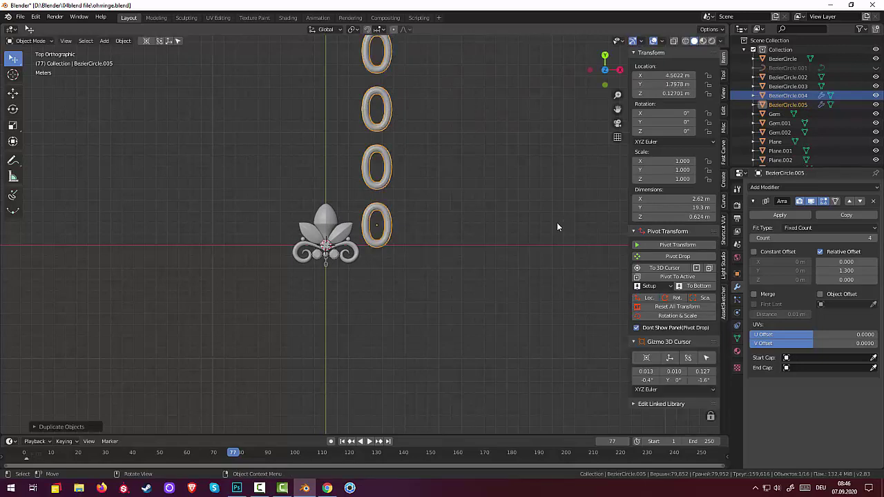
key("r")
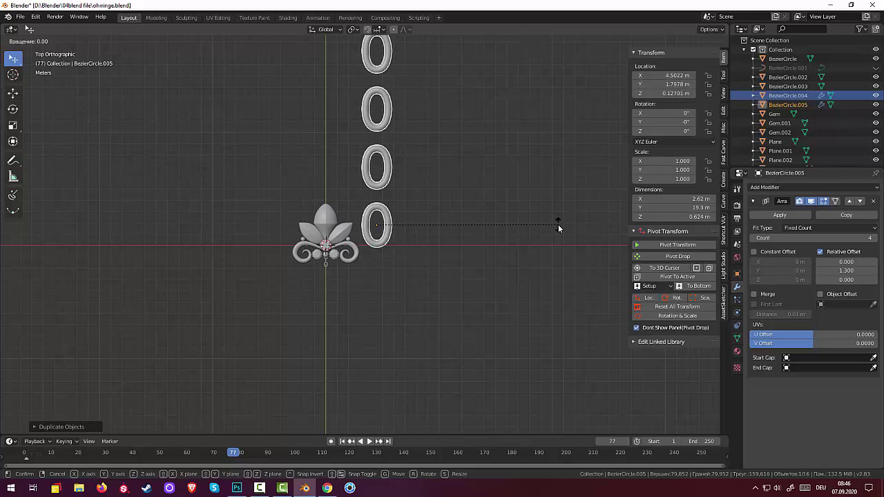
key("y")
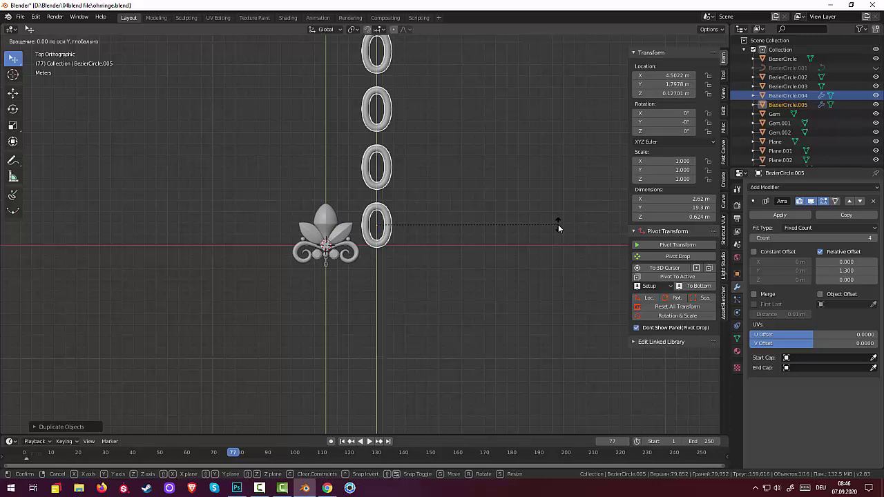
type("x")
type("90")
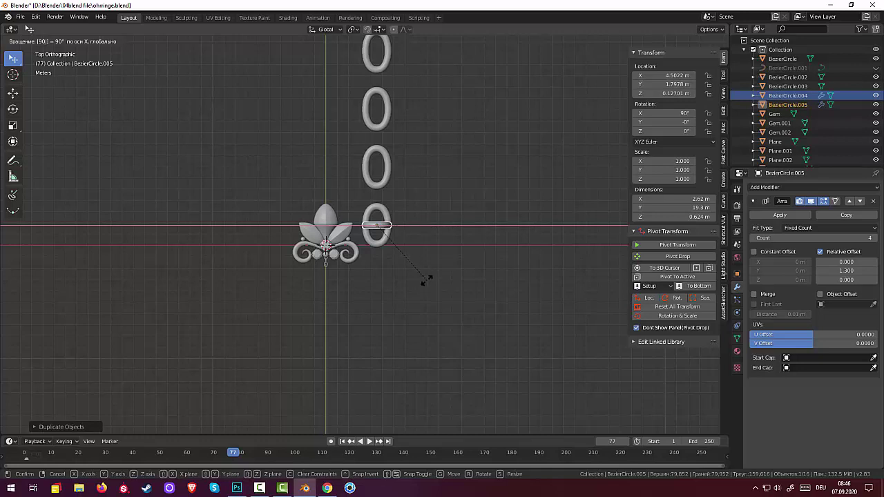
key("Escape")
left_click(385, 237)
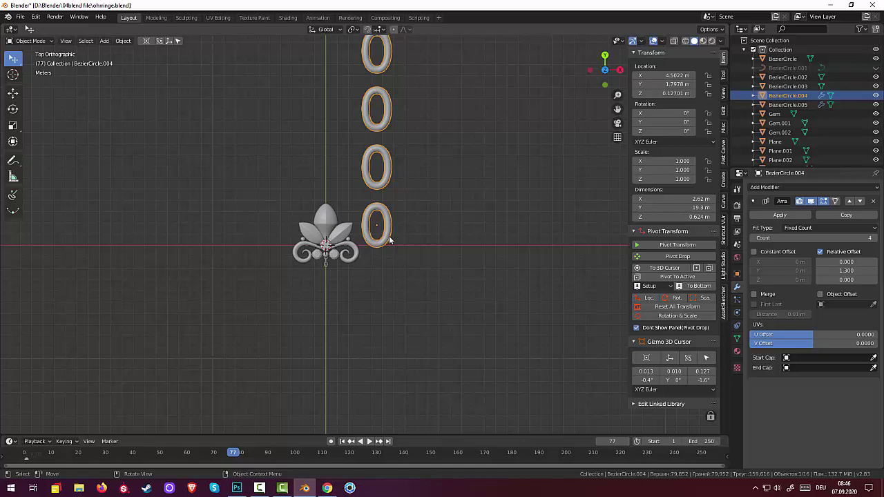
- Duplicate the ring column and rotate the copy 90° around Y
key("shift+d")
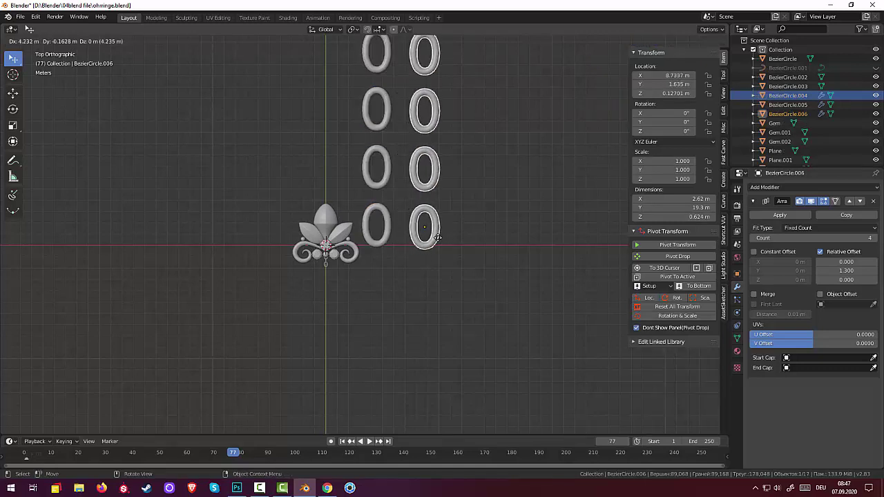
left_click(453, 237)
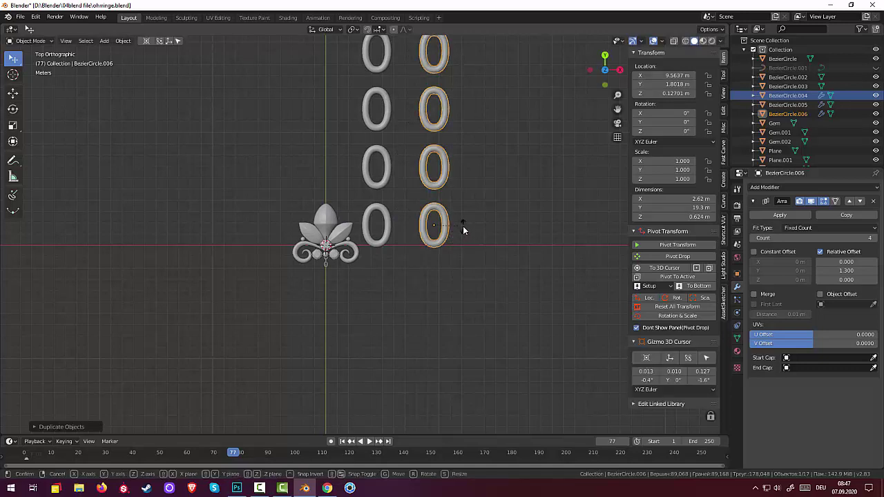
key("r")
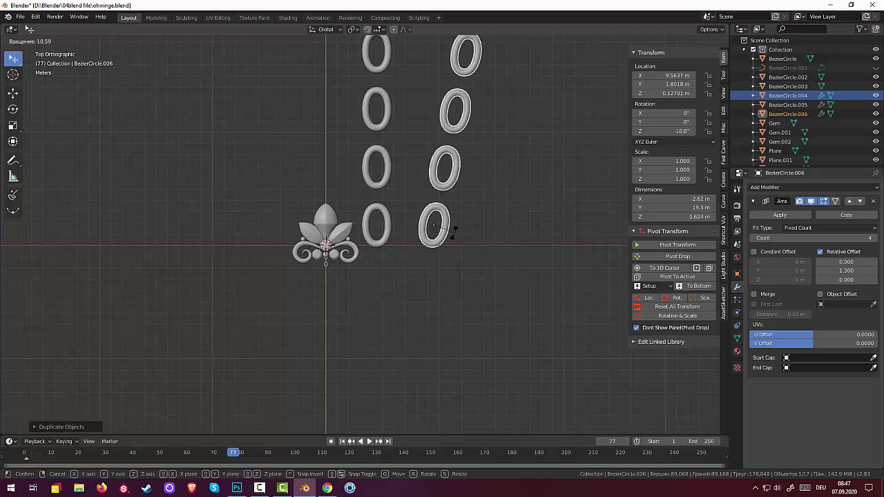
type("y")
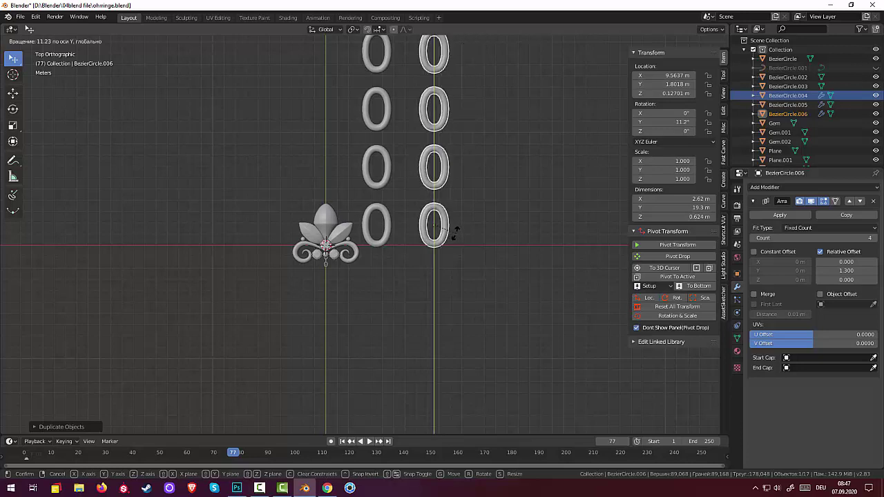
type("90")
key("Return")
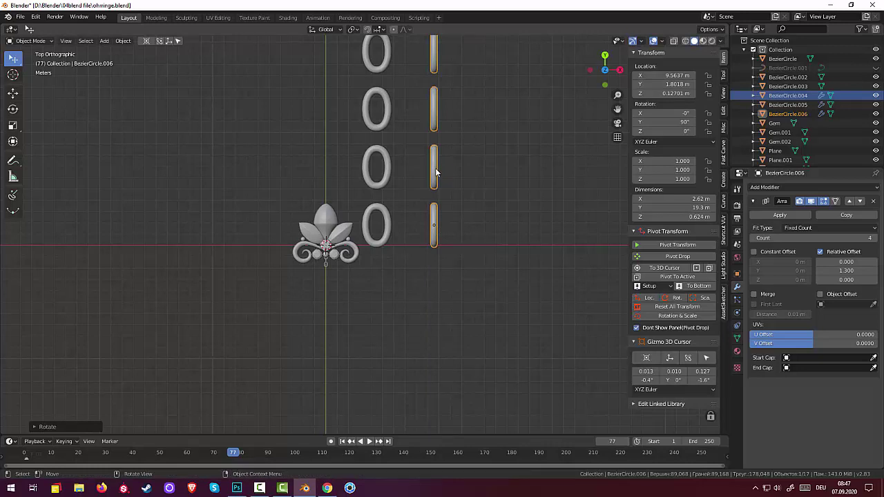
- Raise the rotated column along Z and slide it so its links interlock with the first column
key("g")
key("z")
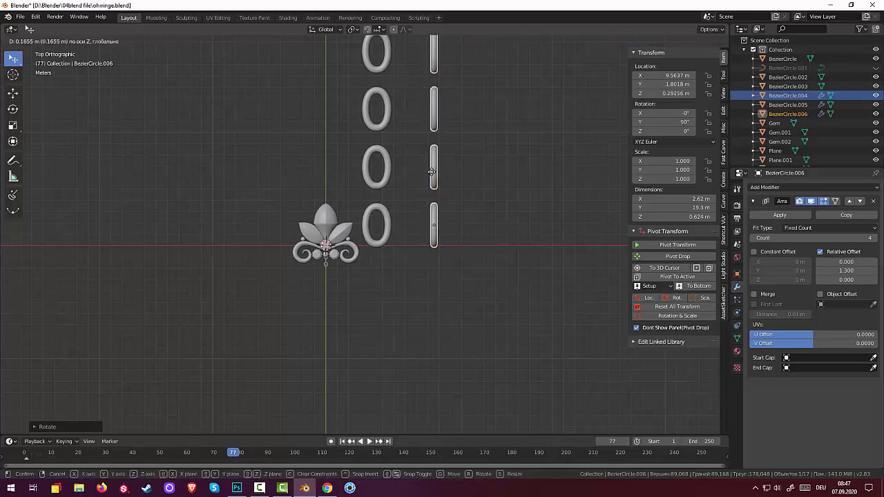
left_click(431, 172)
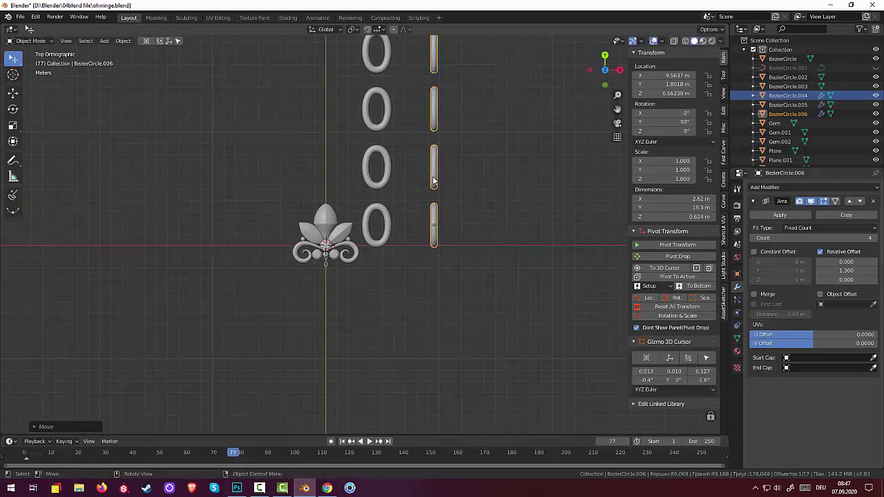
key("g")
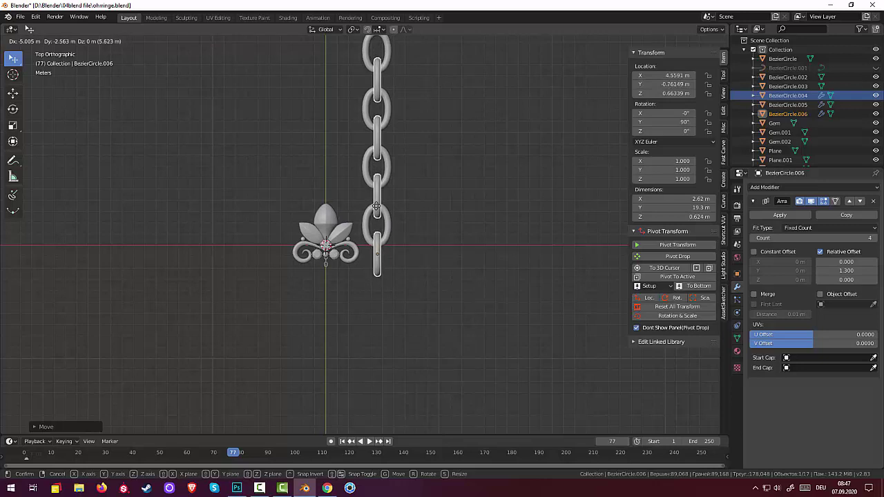
left_click(376, 208)
mouse_move(479, 200)
middle_mouse_down()
mouse_move(402, 221)
mouse_move(402, 153)
mouse_move(402, 169)
middle_mouse_up()
left_click(432, 232)
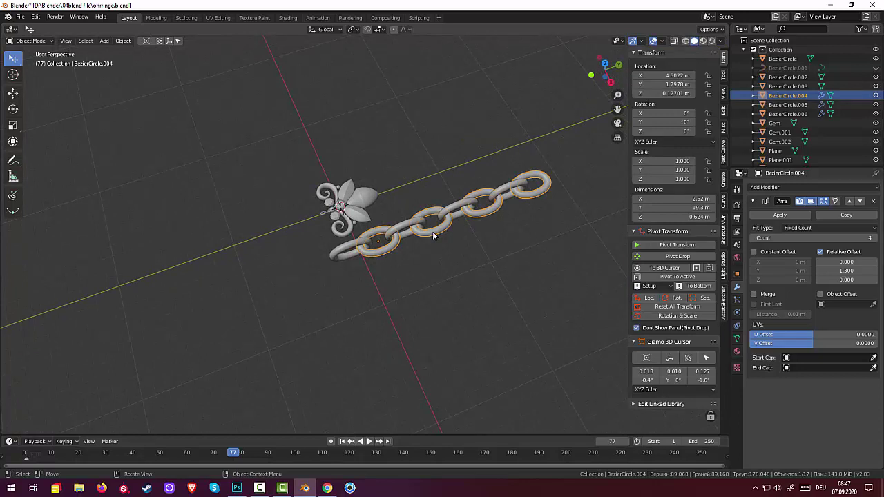
left_click(873, 271)
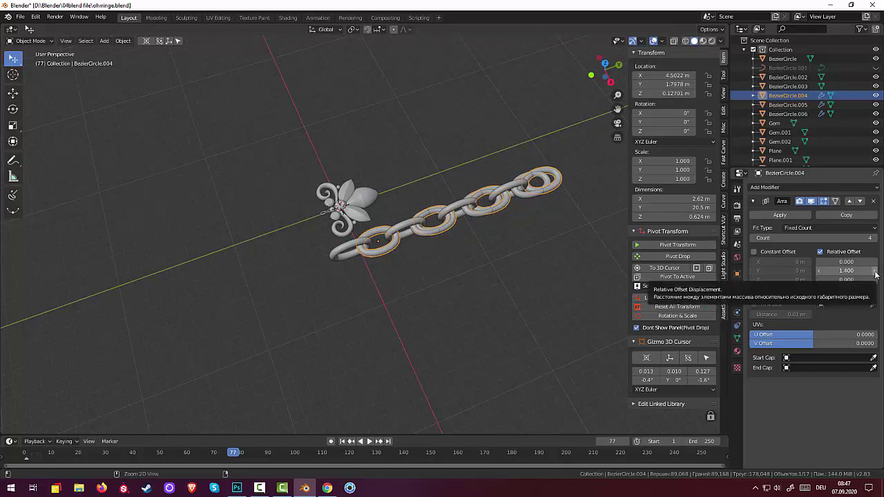
key("ctrl+z")
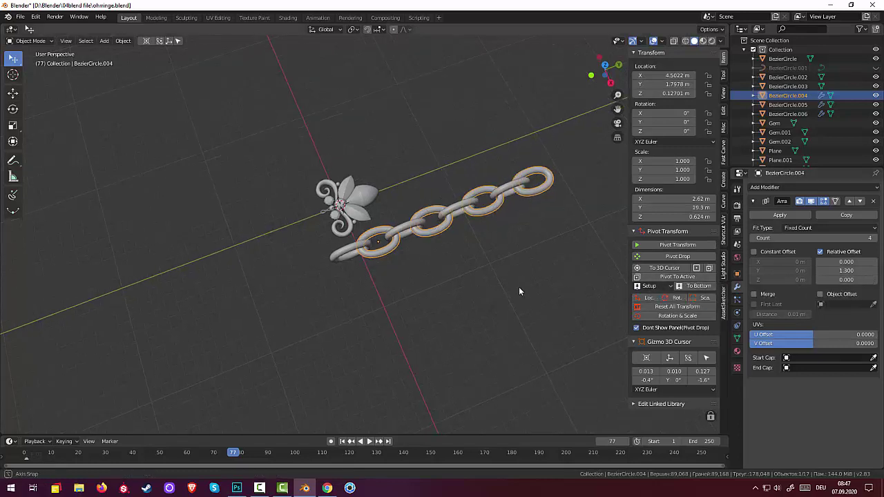
mouse_move(518, 287)
middle_mouse_down()
mouse_move(527, 342)
mouse_move(478, 296)
mouse_move(485, 226)
mouse_move(517, 221)
mouse_move(503, 207)
mouse_move(472, 121)
middle_mouse_up()
left_click(478, 296)
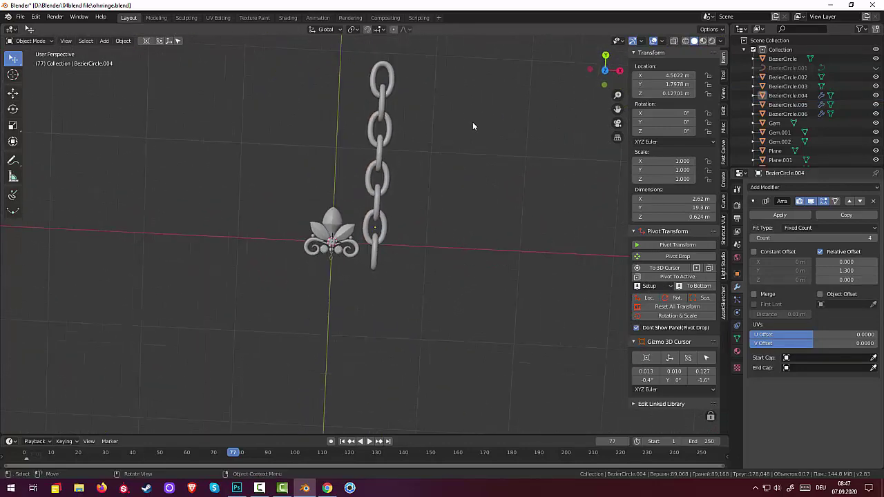
left_click(390, 86)
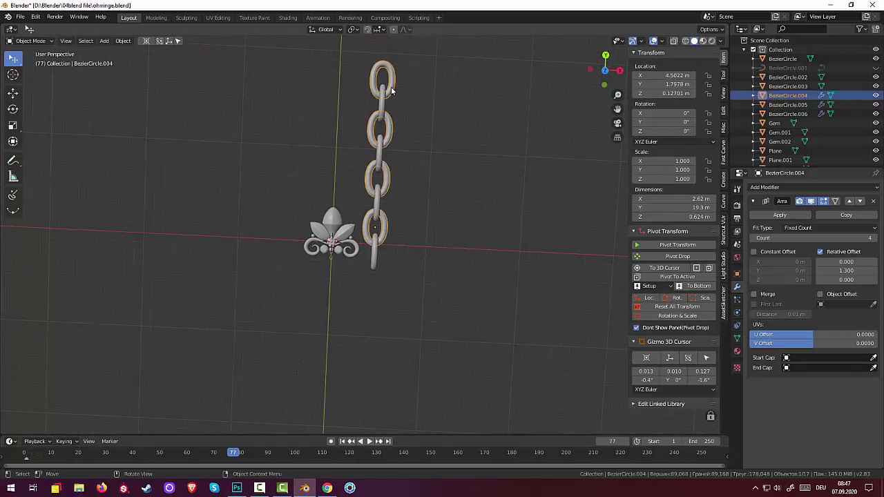
left_click(875, 273)
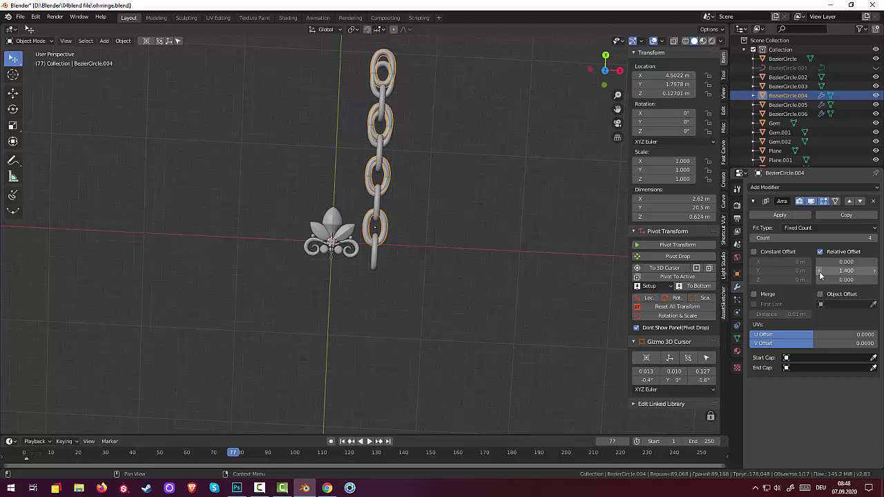
left_click(820, 272)
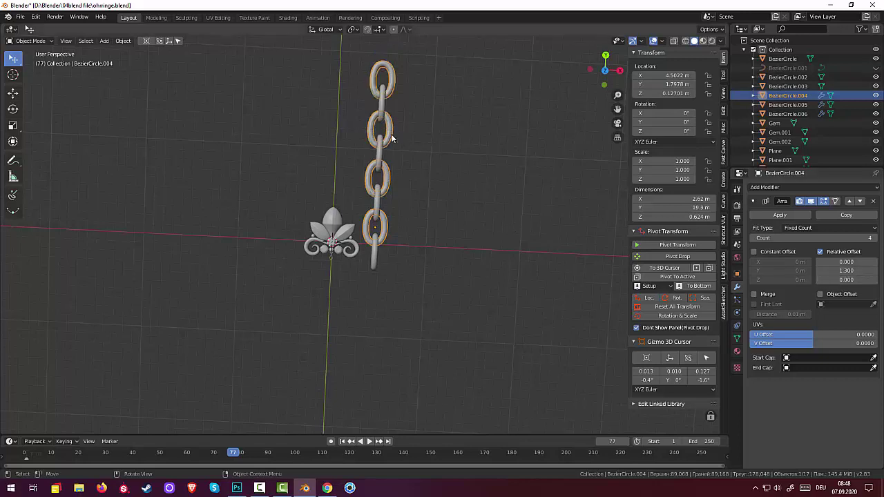
key("shift+d")
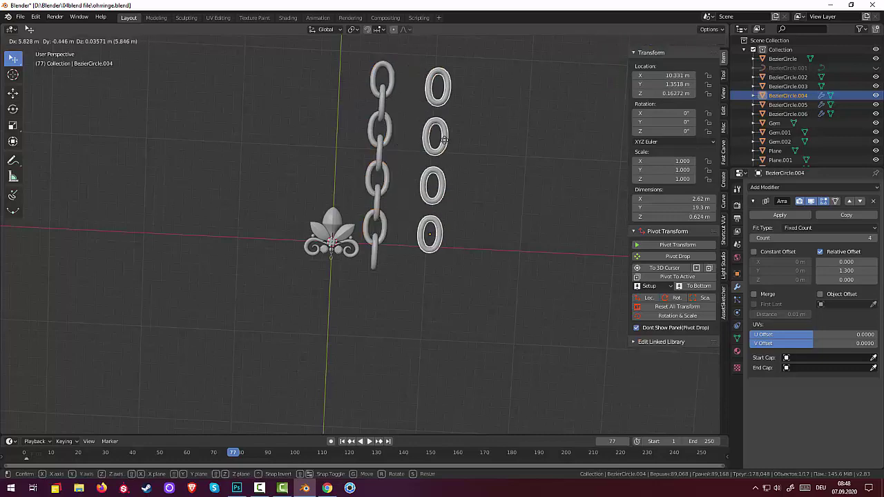
left_click(477, 142)
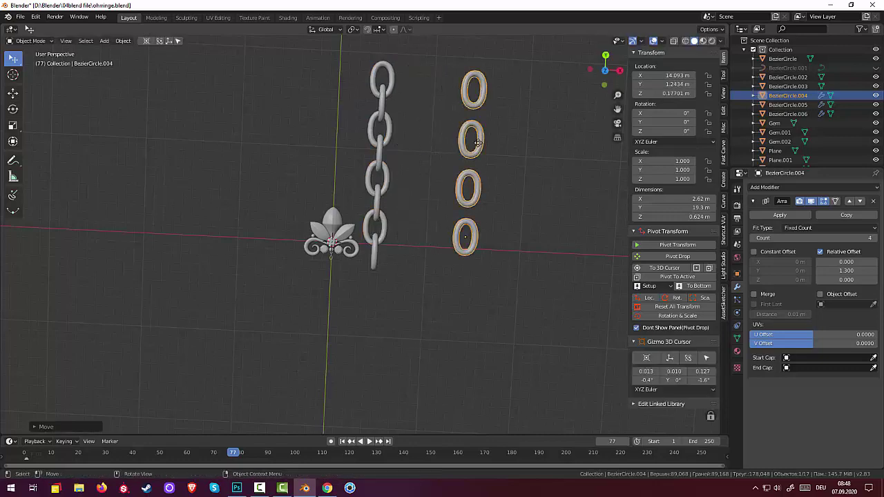
key("Delete")
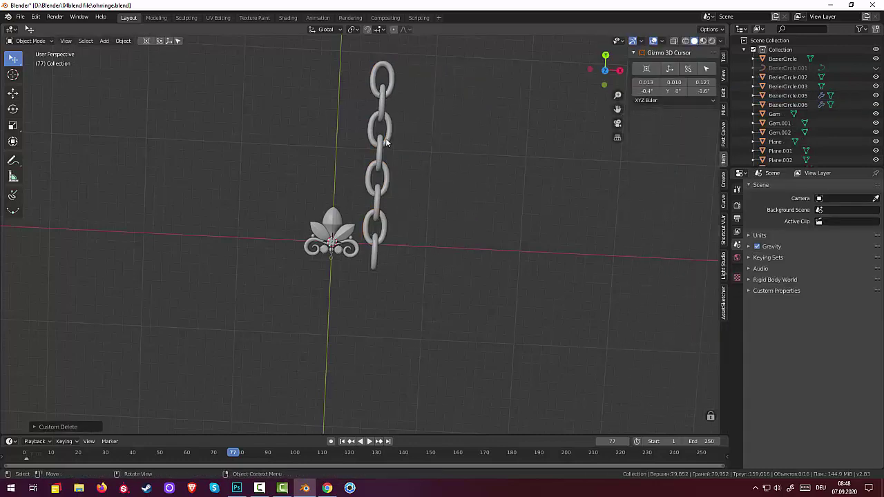
- Set the chain's Array relative Y offset to 1.35, stretching the column to 19.9 m
left_click(388, 142)
mouse_move(450, 163)
middle_mouse_down()
mouse_move(417, 166)
mouse_move(450, 164)
middle_mouse_up()
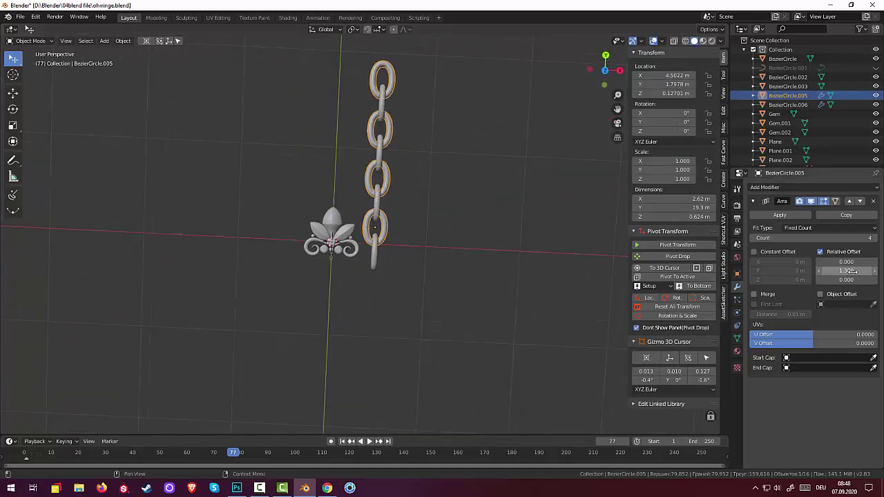
mouse_move(857, 271)
left_mouse_down()
mouse_move(836, 271)
mouse_move(856, 271)
left_mouse_up()
left_click(875, 271)
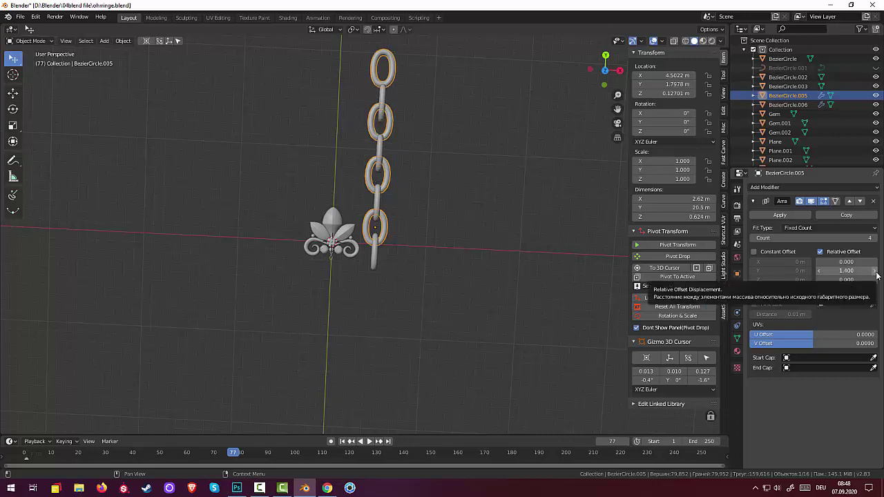
left_click(820, 271)
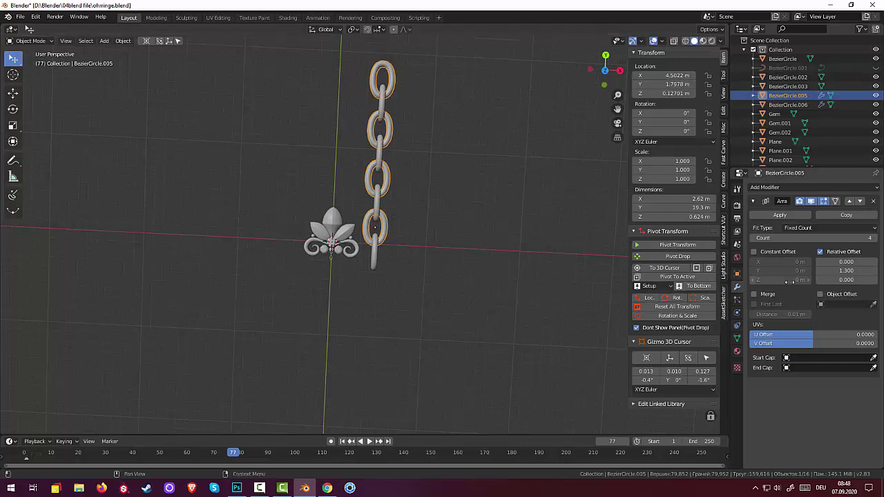
double_click(825, 271)
key("BackSpace")
key("BackSpace")
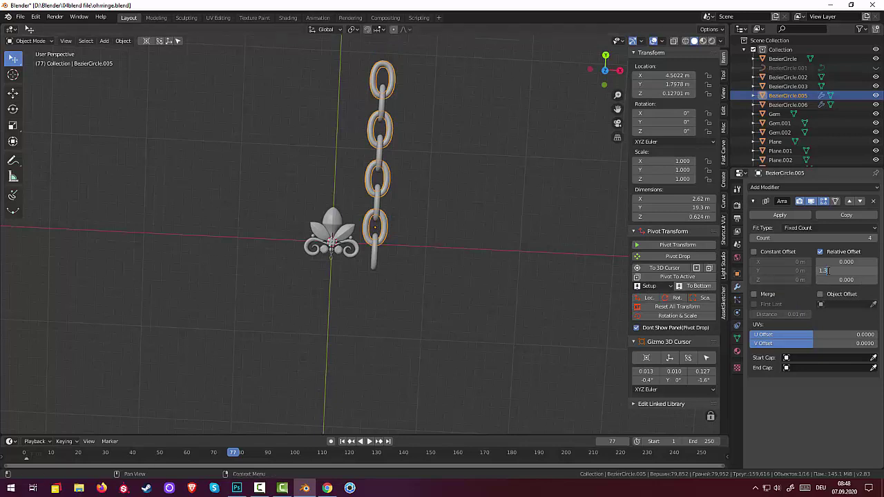
type("5")
key("Return")
- In front view, raise the chain along Z to 0.656 m so its links hang with the pendant
scroll(483, 266, "down", 2)
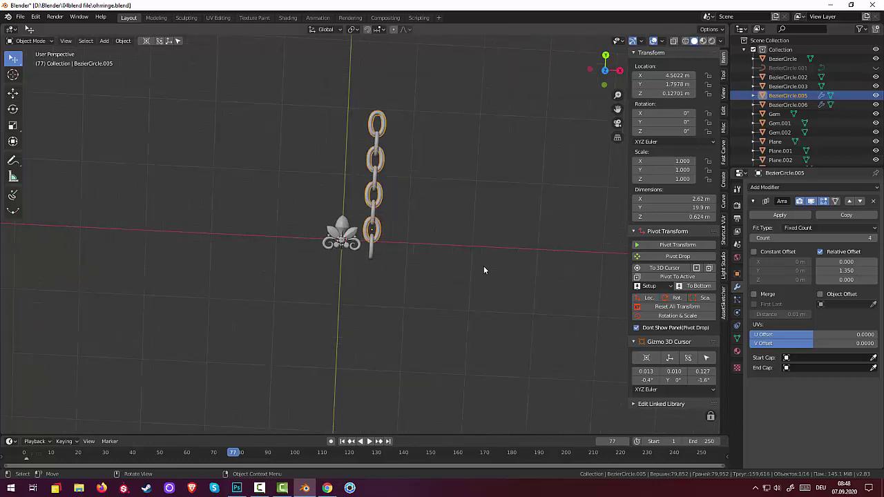
scroll(483, 266, "down", 1)
mouse_move(481, 263)
middle_mouse_down()
mouse_move(408, 273)
mouse_move(386, 402)
mouse_move(366, 409)
mouse_move(367, 374)
middle_mouse_up()
middle_click_drag(353, 323, 332, 273)
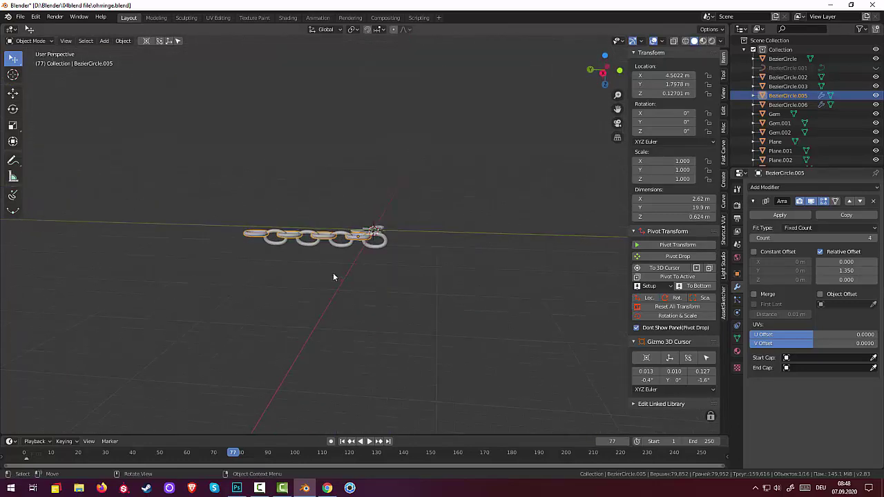
key("KP_1")
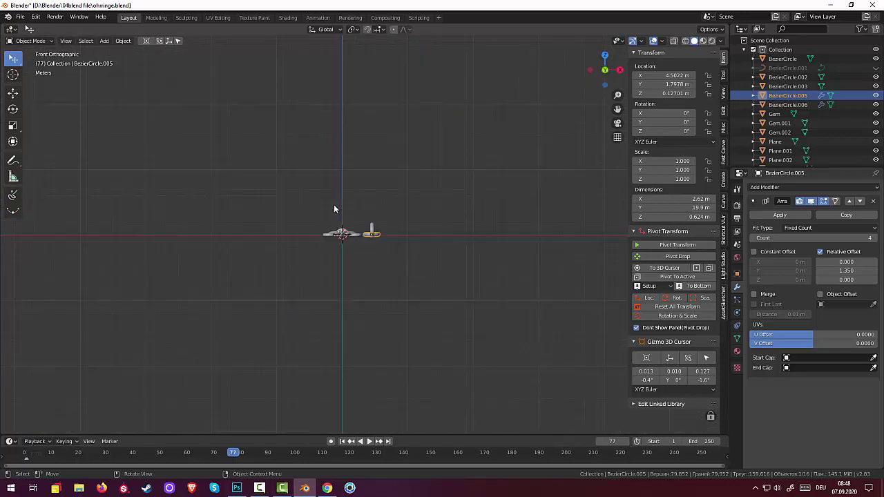
scroll(385, 235, "up", 2)
scroll(387, 236, "up", 1)
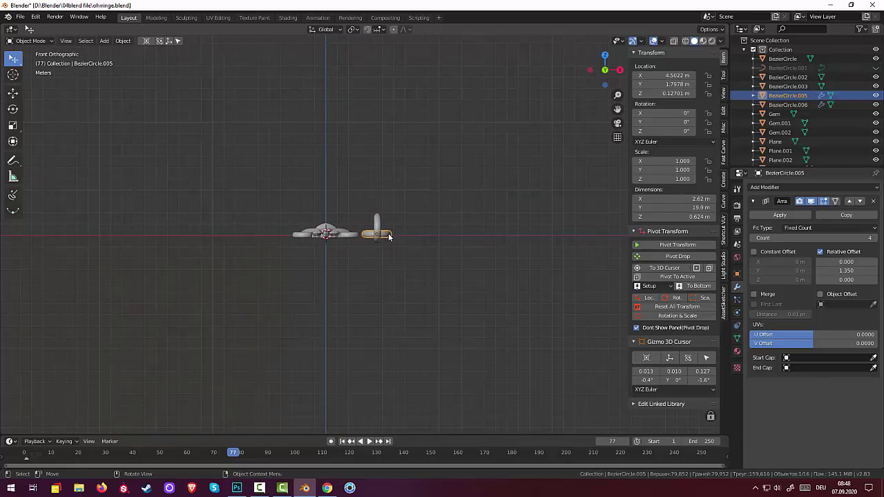
key("g")
key("z")
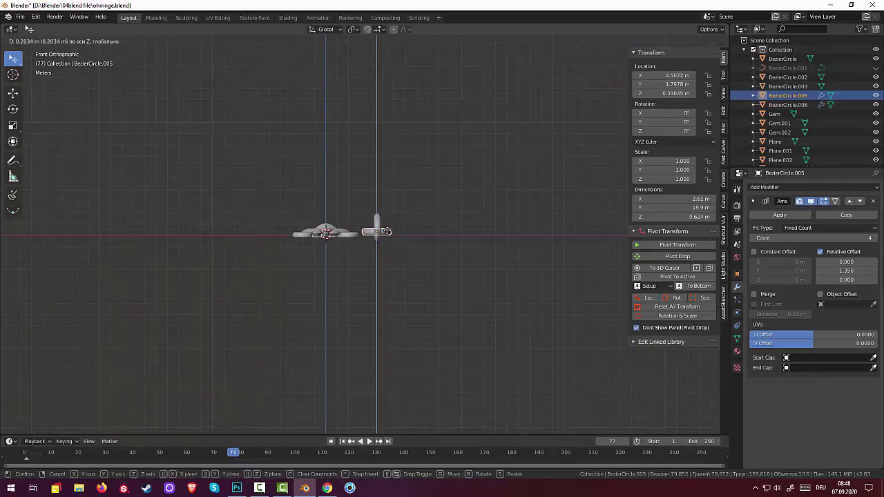
left_click(386, 228)
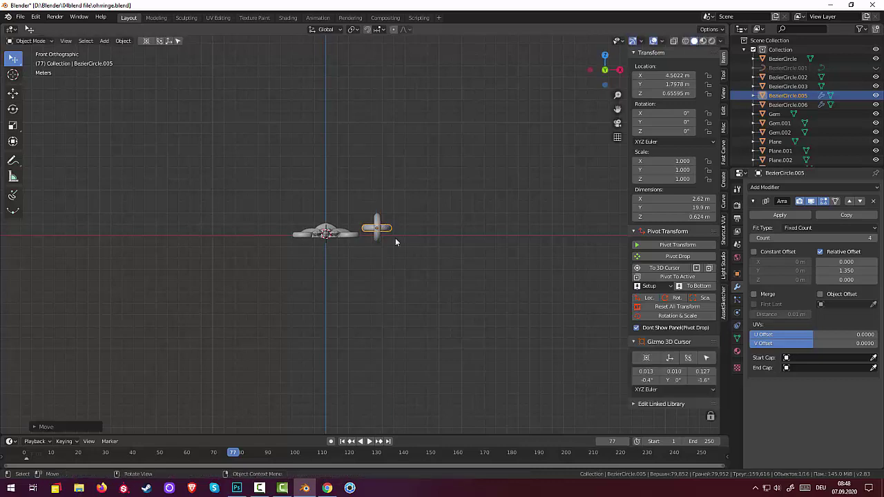
- Select the first chain of links, BezierCircle.005, in the perspective view
middle_click_drag(420, 224, 427, 335)
scroll(422, 332, "down", 4)
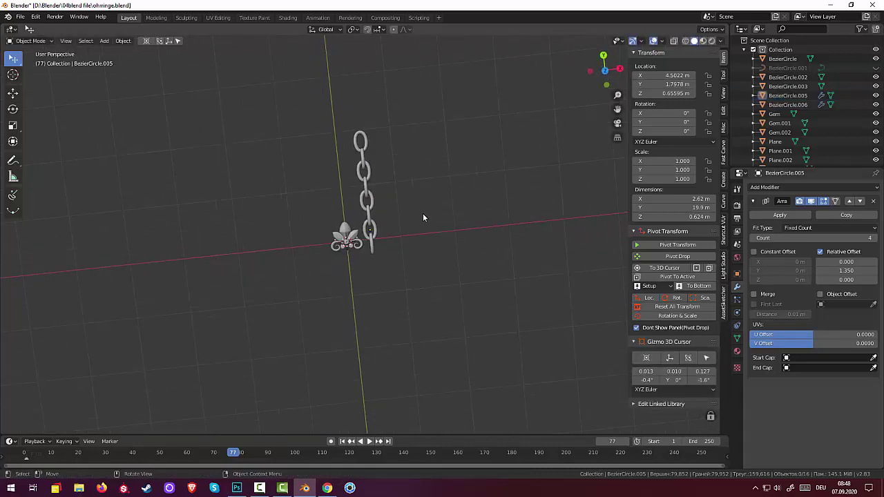
left_click(367, 145)
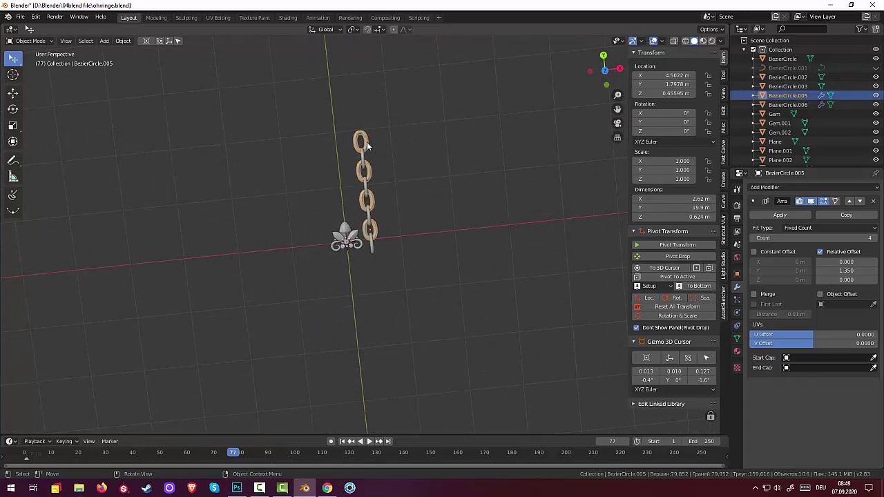
- Nudge the first chain into place and set the second chain's Array Relative Offset Y to 1.35
key("g")
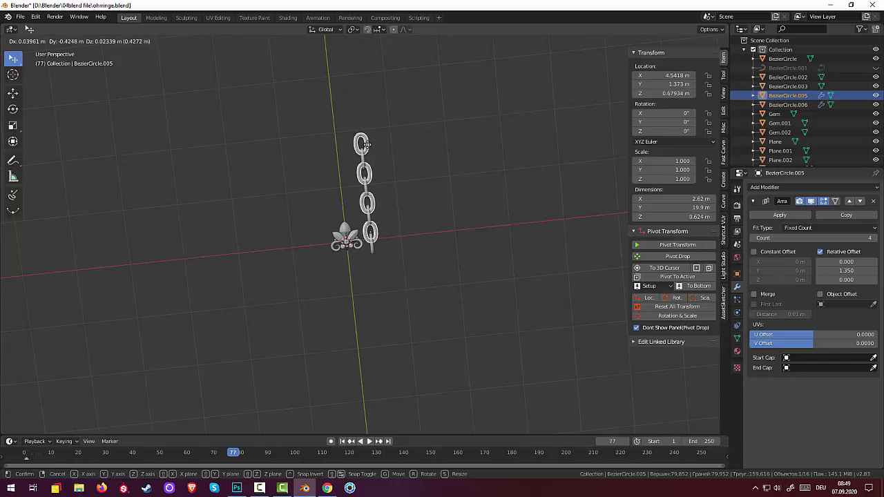
left_click(367, 144)
left_click(371, 250)
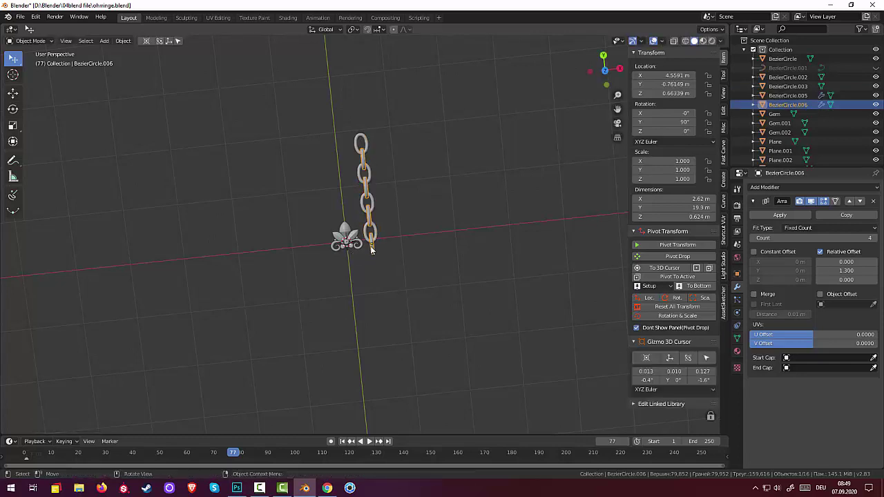
left_click(848, 270)
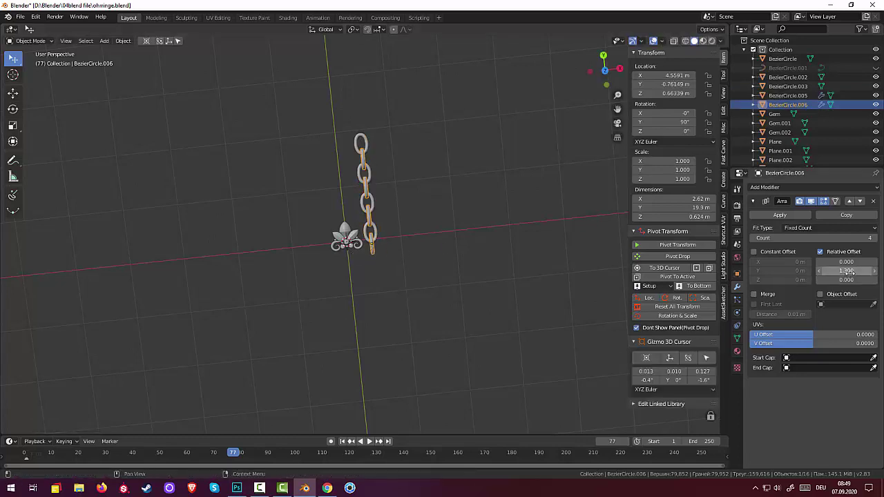
left_click(830, 271)
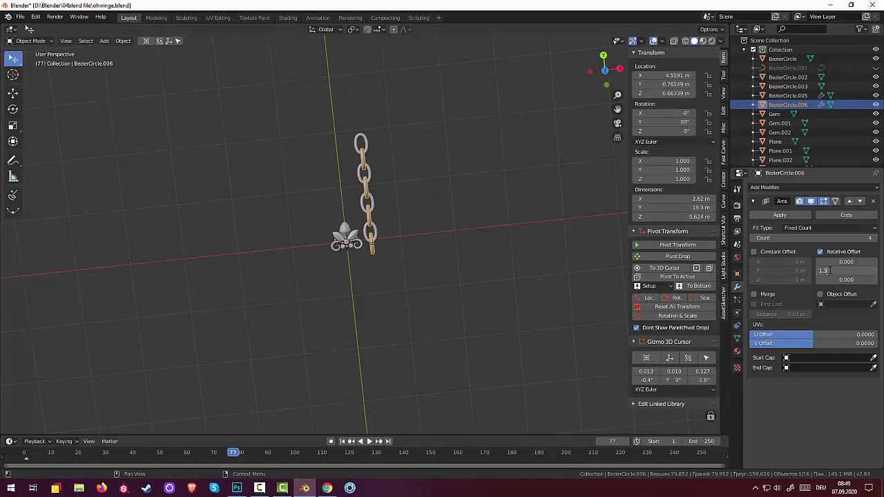
type("5")
key("Return")
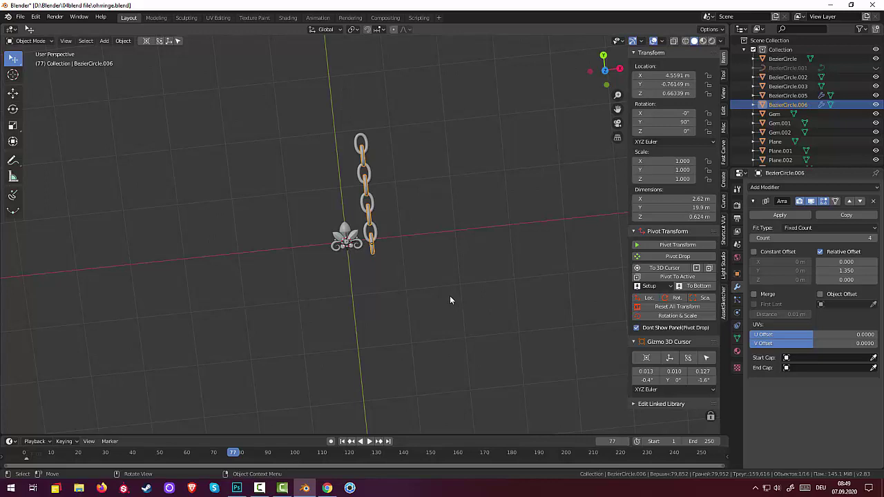
- Try moving the second chain, cancel the move, and reselect the first chain
key("g")
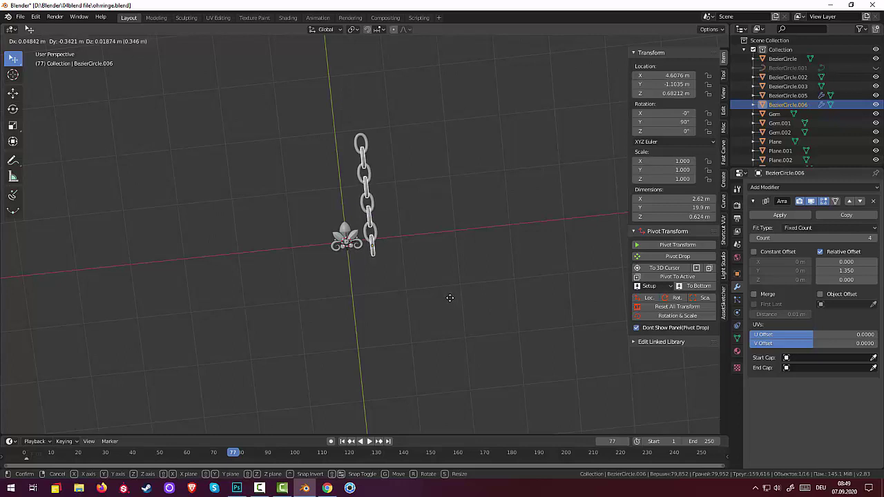
right_click(450, 298)
mouse_move(468, 260)
middle_mouse_down()
mouse_move(425, 155)
mouse_move(402, 277)
mouse_move(354, 221)
mouse_move(396, 245)
mouse_move(512, 179)
mouse_move(462, 155)
mouse_move(474, 283)
mouse_move(360, 219)
middle_mouse_up()
left_click(379, 191)
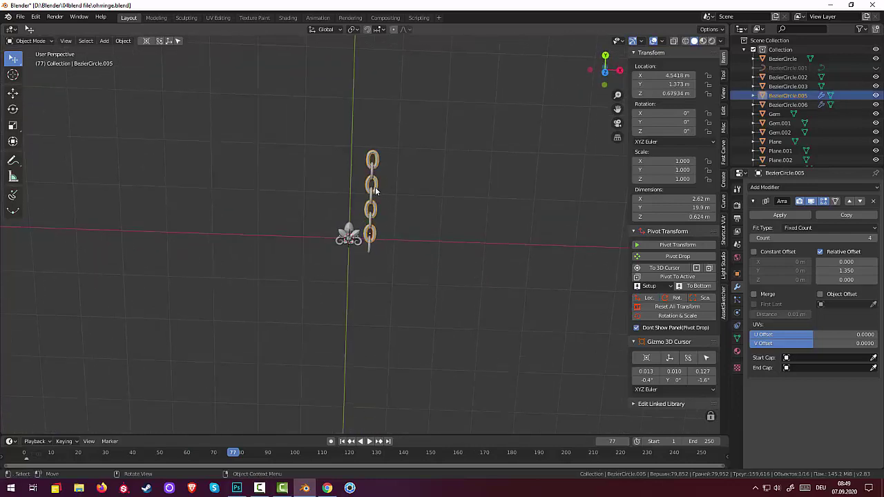
- Select both chains and join them with Object > Join, then undo the join
left_click(368, 254, "shift")
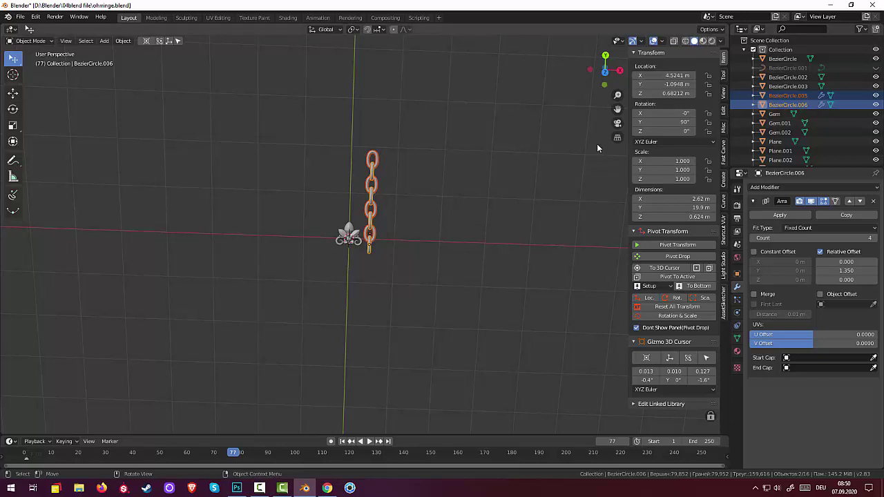
left_click(123, 43)
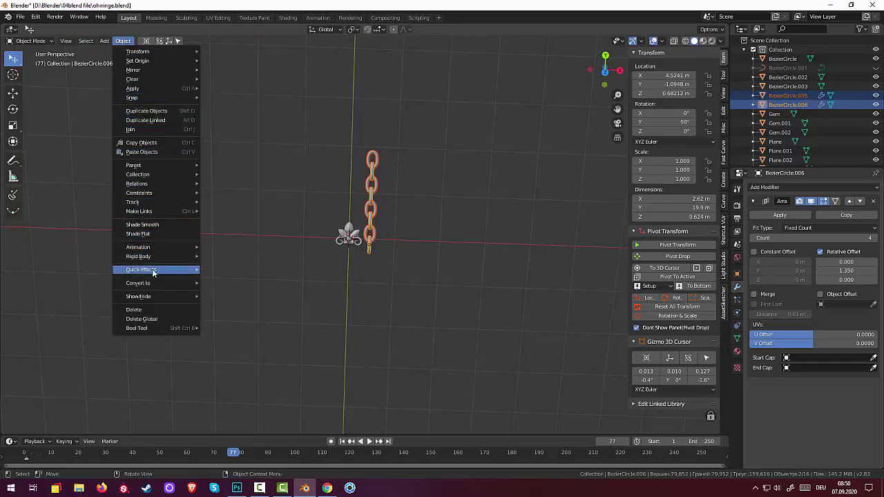
left_click(134, 129)
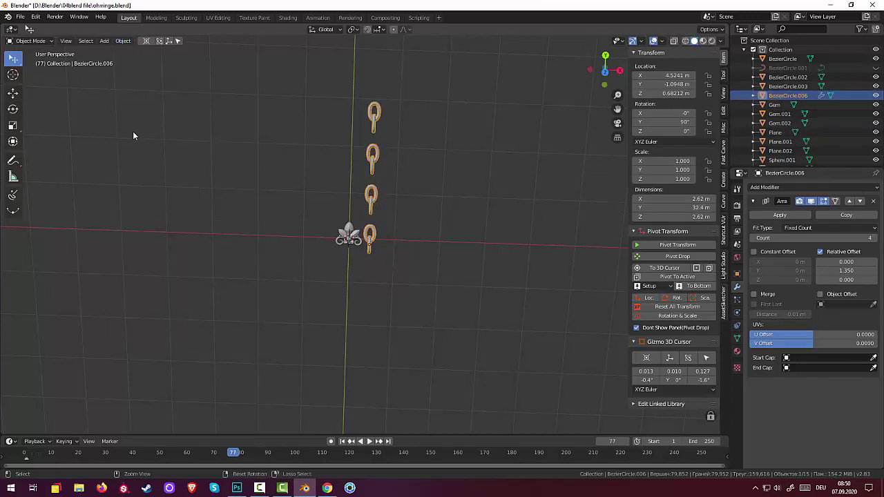
key("ctrl+z")
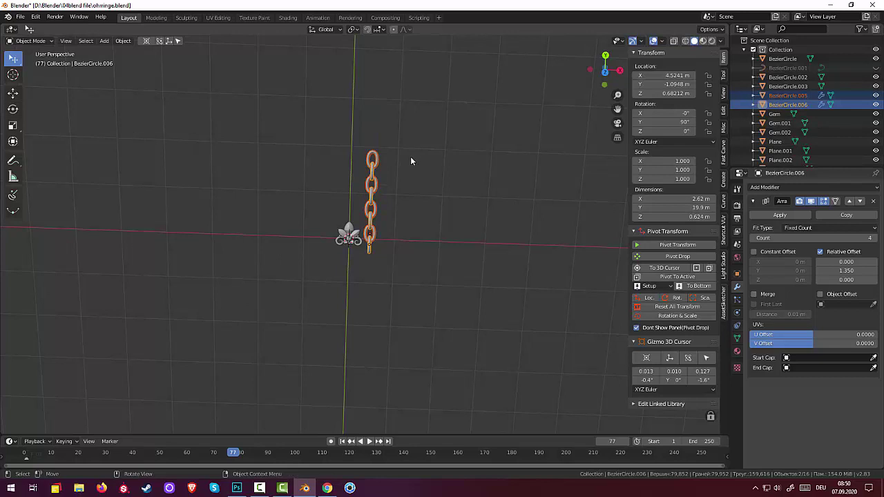
- Apply the Array modifier on each chain to make the links permanent
left_click(788, 216)
left_click(789, 96)
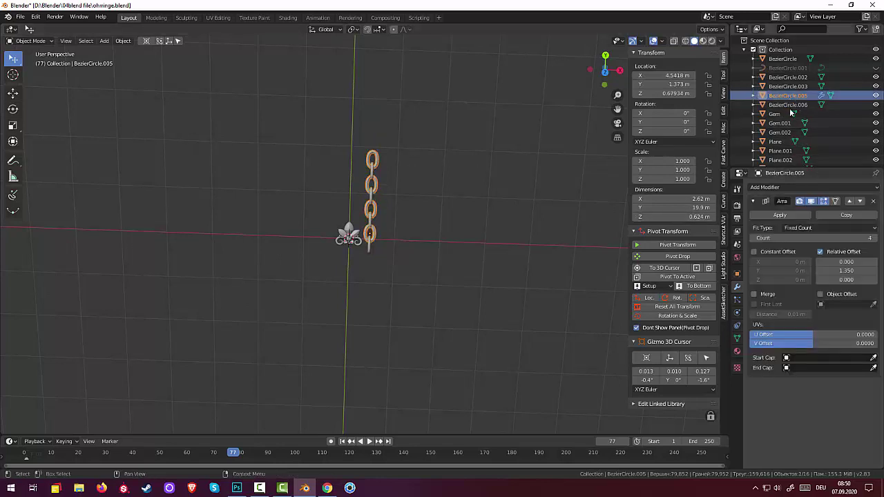
key("ctrl+a")
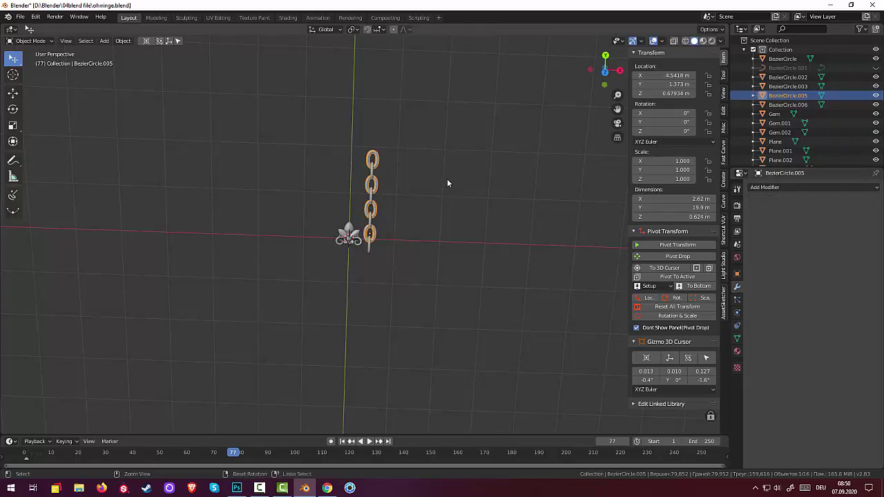
- Retry joining the chains with Ctrl+J and Object > Join, then reselect both chains
key("ctrl+j")
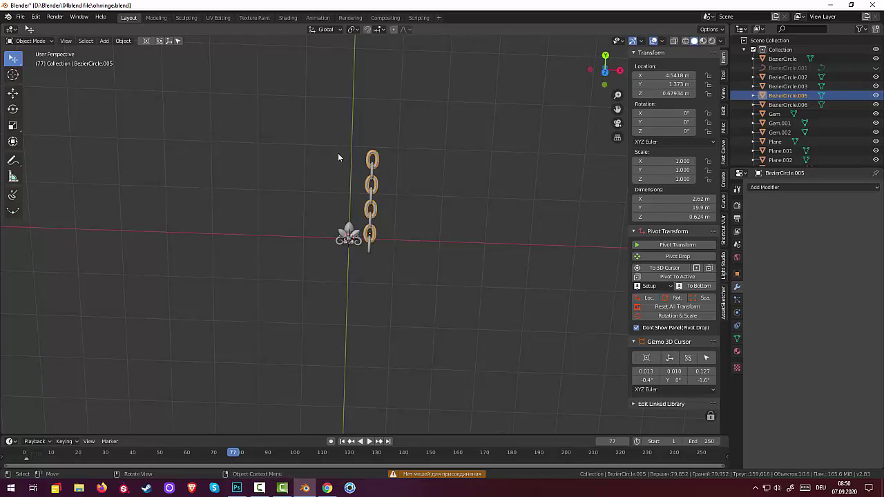
left_click(123, 42)
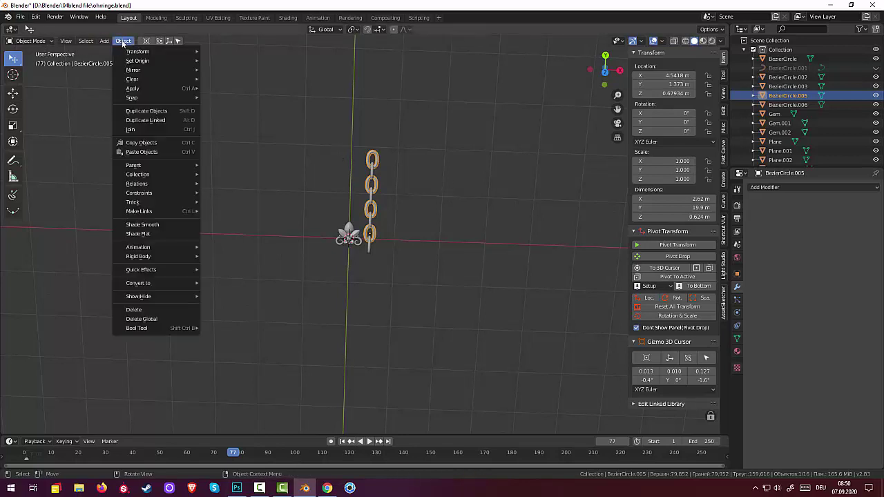
left_click(141, 129)
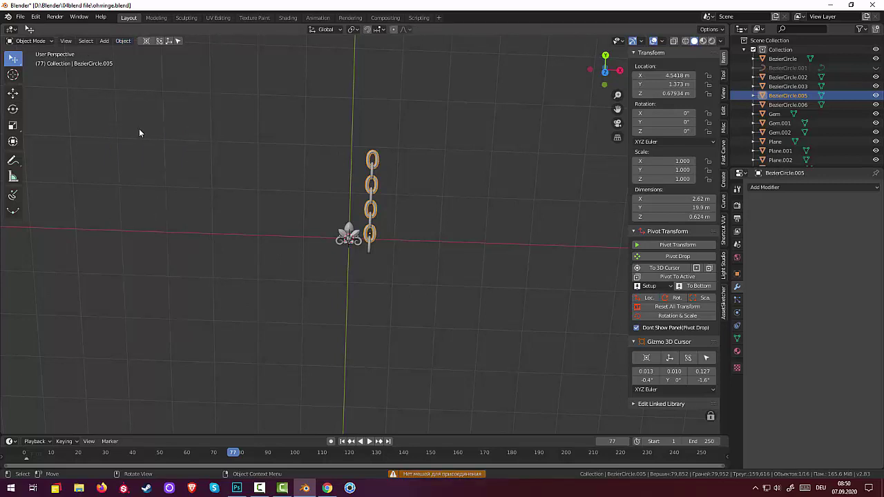
left_click(477, 267)
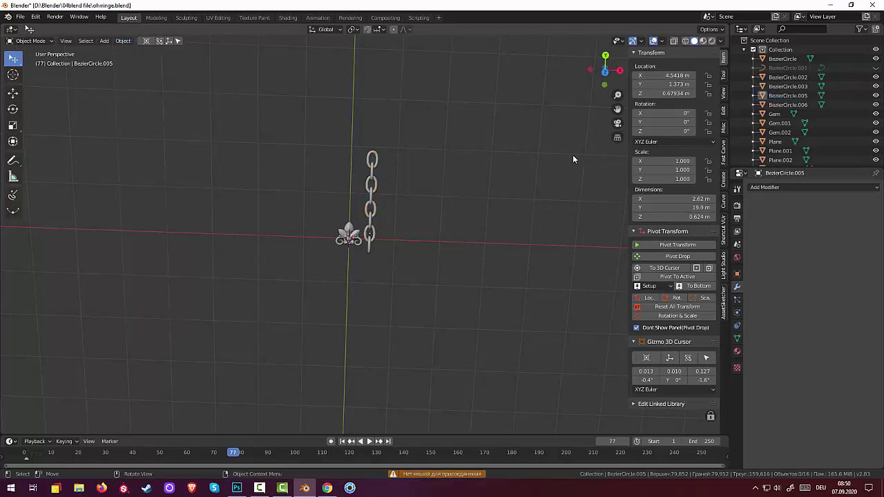
left_click(778, 104)
left_click(777, 96, "ctrl")
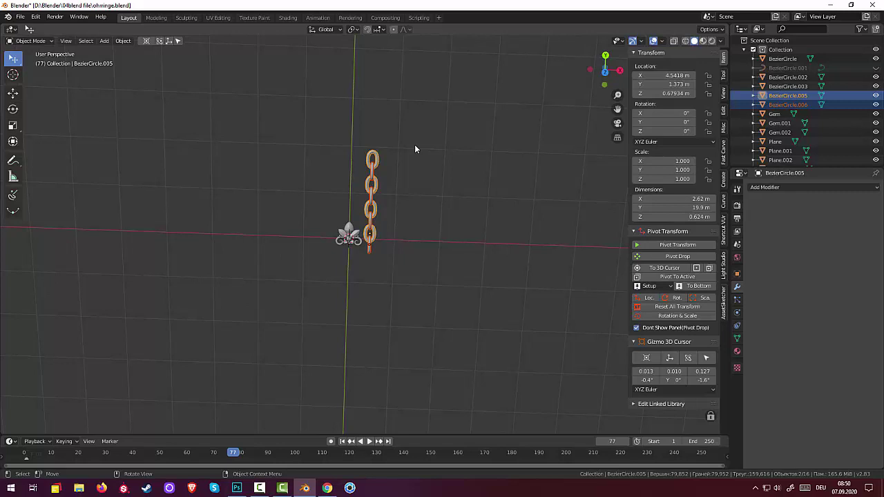
- Scale both chains down to 0.162, then zoom in and select BezierCircle.006
key("s")
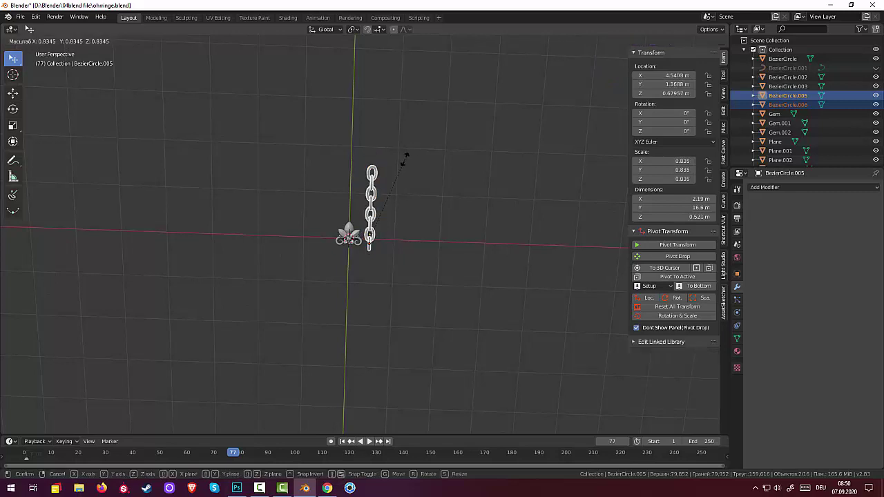
left_click(391, 259)
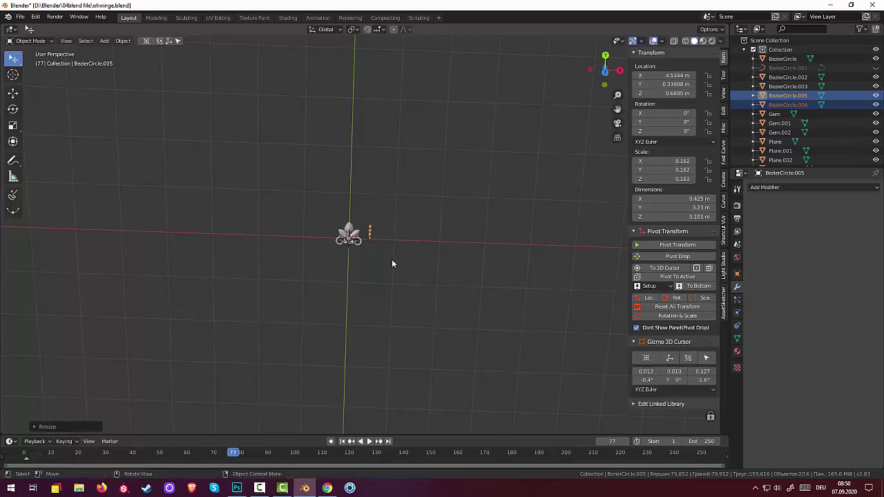
scroll(383, 253, "up", 2)
scroll(375, 237, "up", 3)
scroll(375, 238, "up", 3)
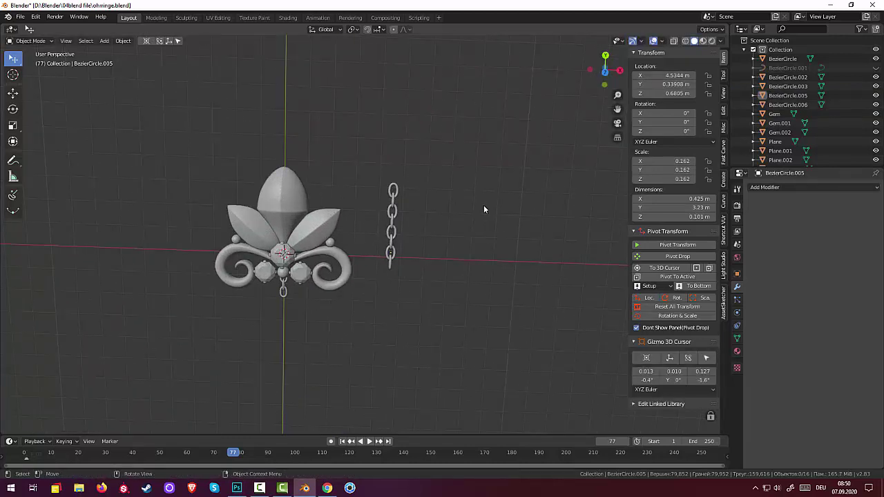
left_click(395, 203)
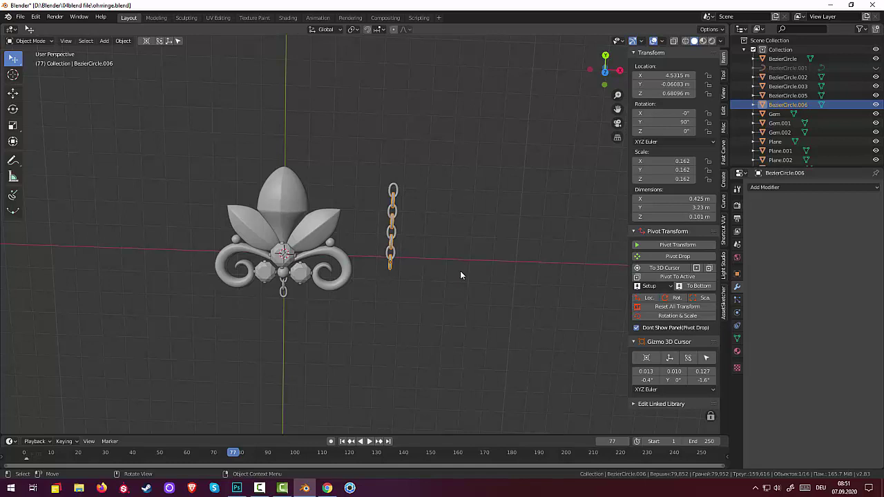
mouse_move(282, 488)
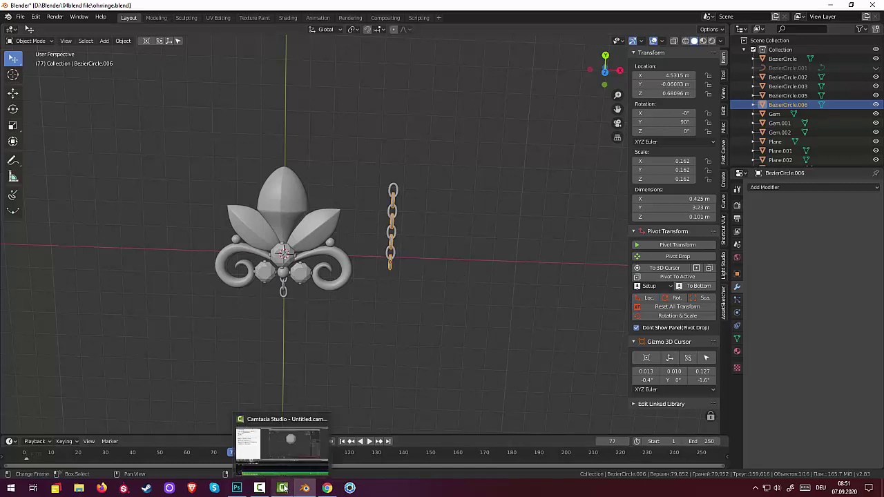
- Select both chain pieces, convert them, and merge them into BezierCircle.005 with Object > Join
left_click(419, 367)
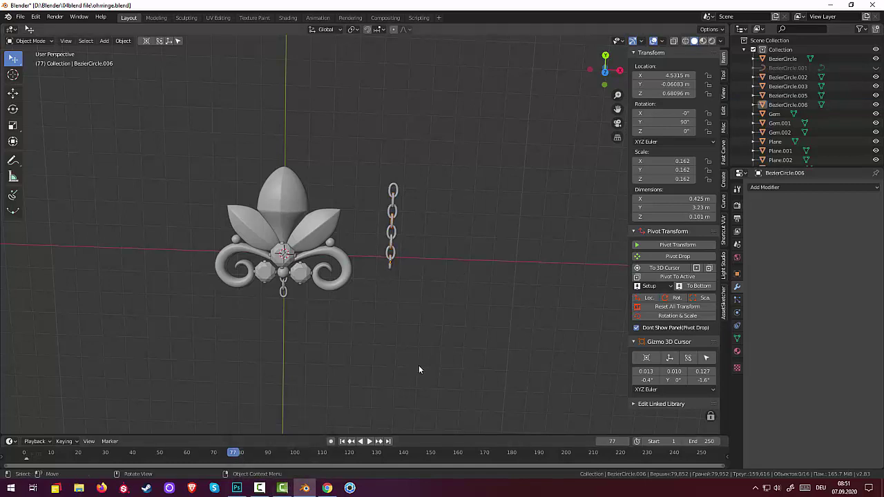
left_click(393, 200)
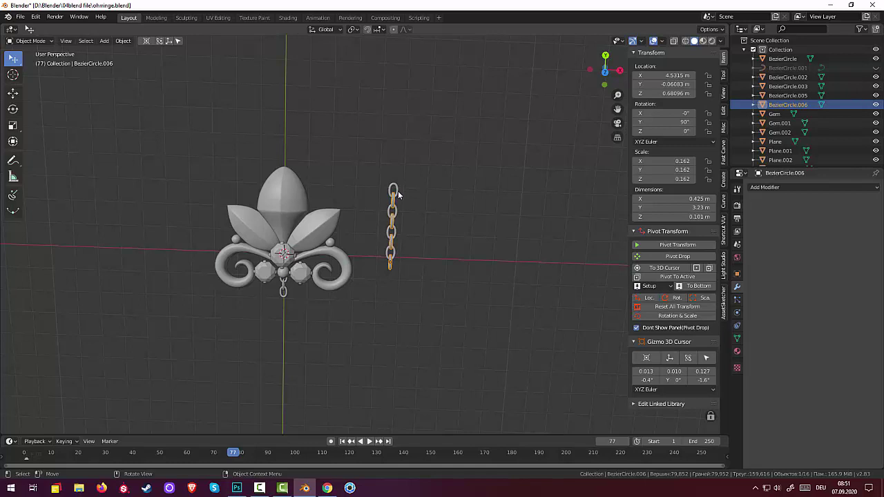
left_click(398, 196, "shift")
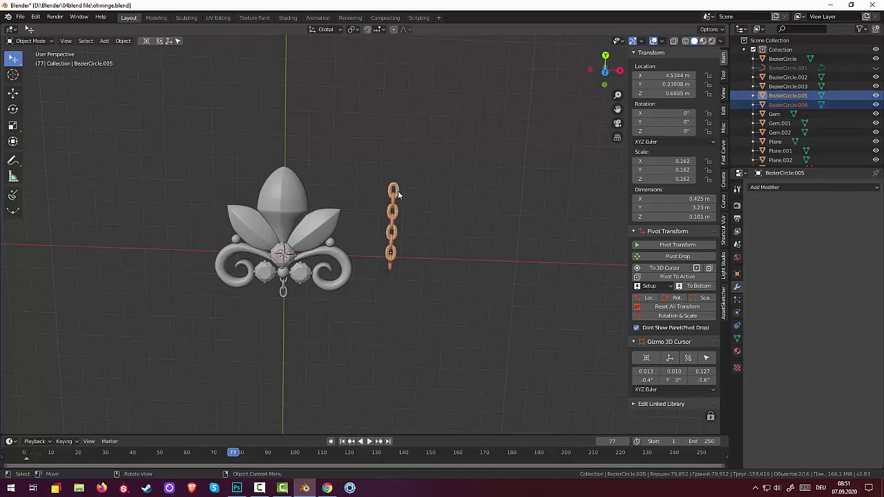
right_click(398, 191)
left_click(123, 41)
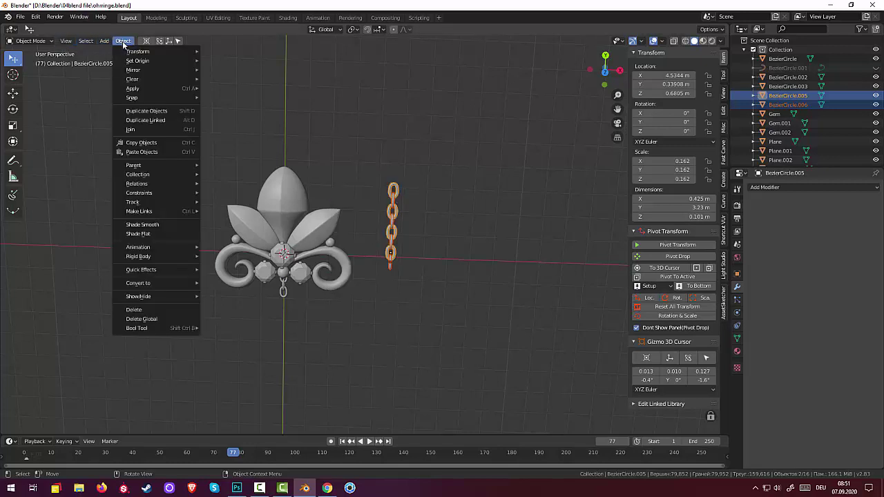
mouse_move(138, 283)
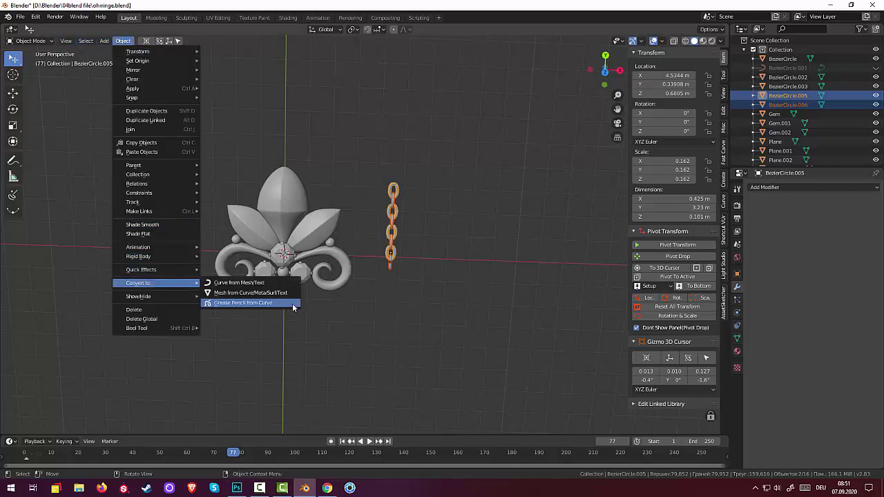
left_click(280, 297)
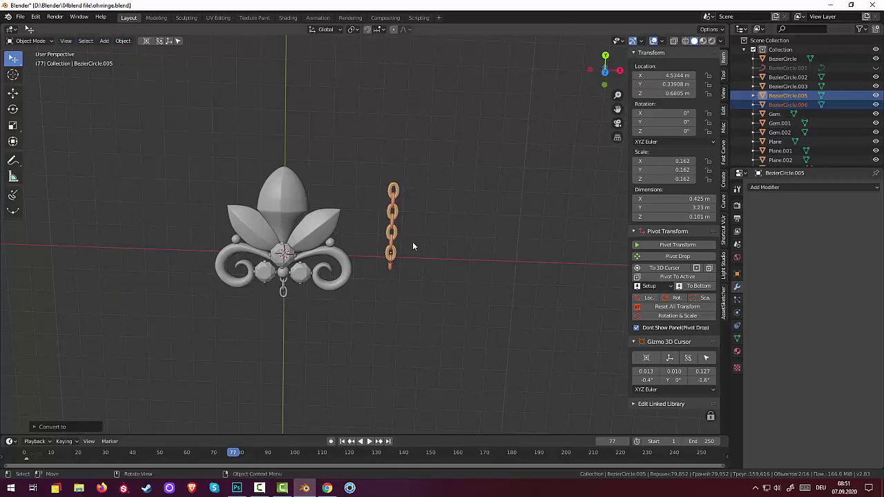
left_click(122, 41)
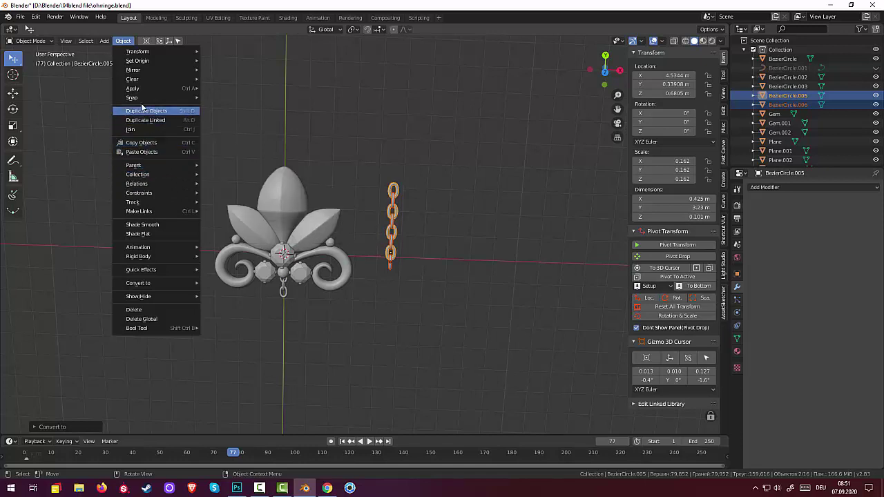
left_click(137, 129)
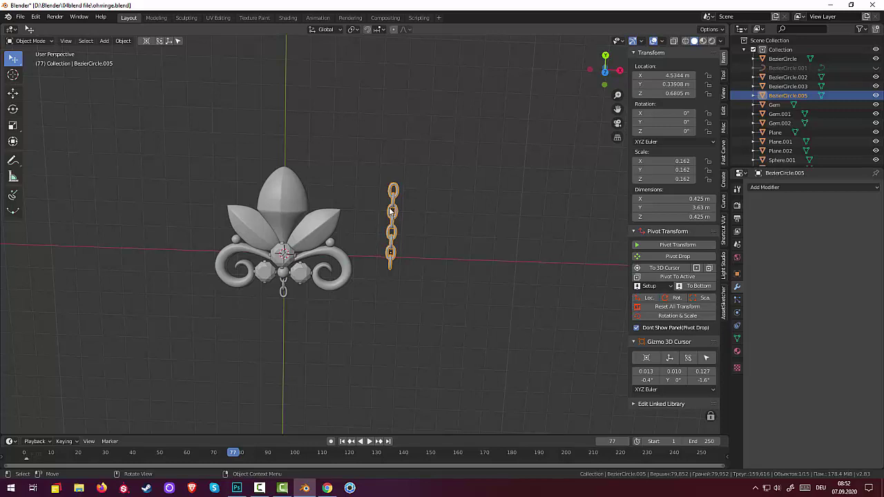
- In Top view, move the chain under the right scroll end
key("KP_7")
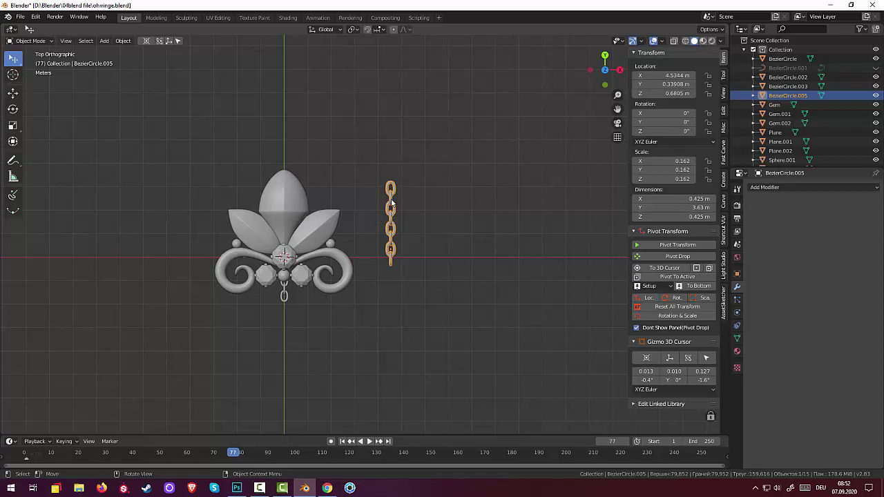
key("g")
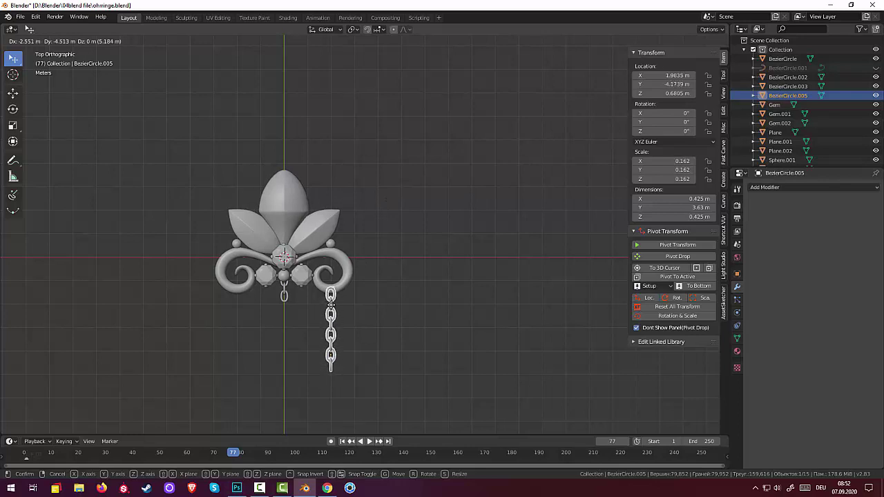
left_click(332, 297)
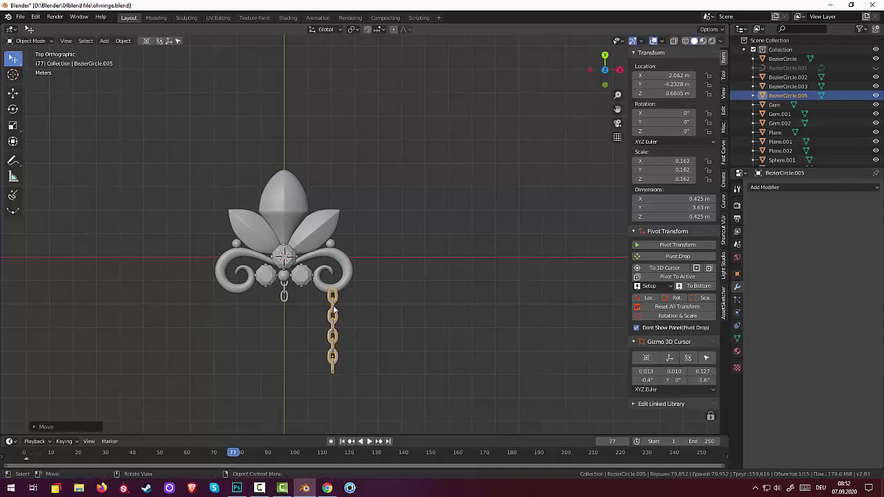
- In Right view, move the chain along Z level with the pendant's plane
middle_click_drag(444, 311, 319, 221)
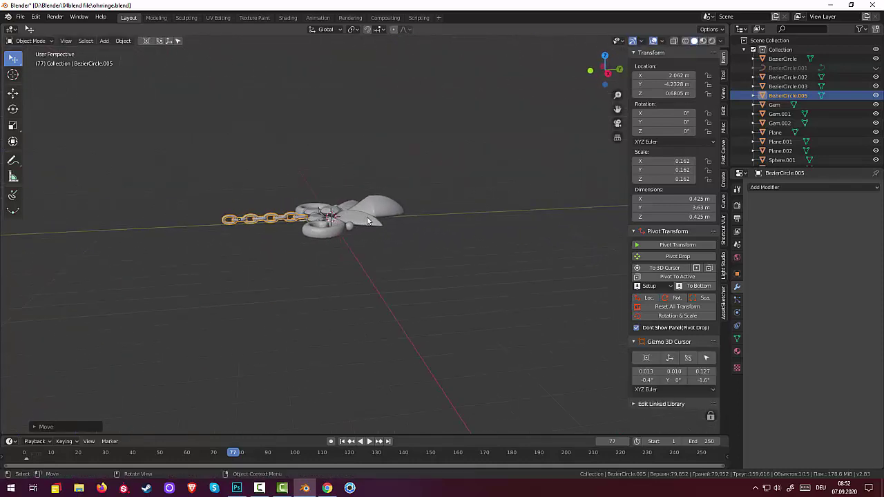
key("KP_1")
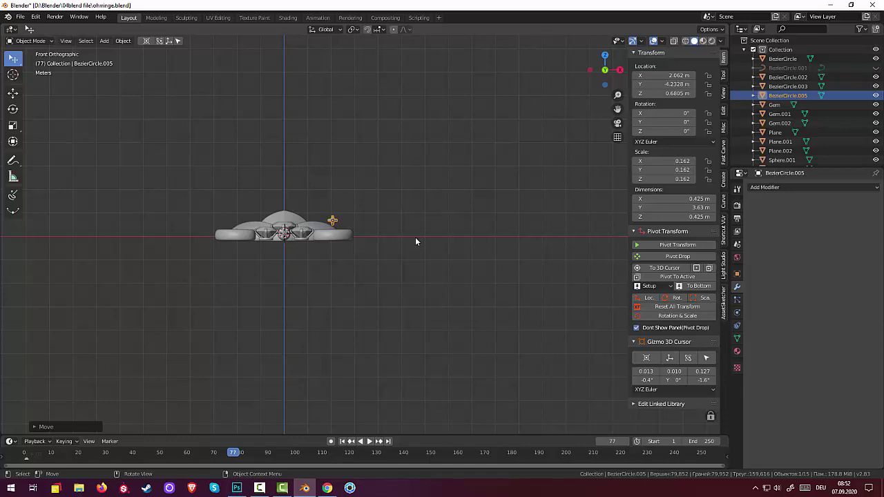
middle_click_drag(415, 241, 313, 238)
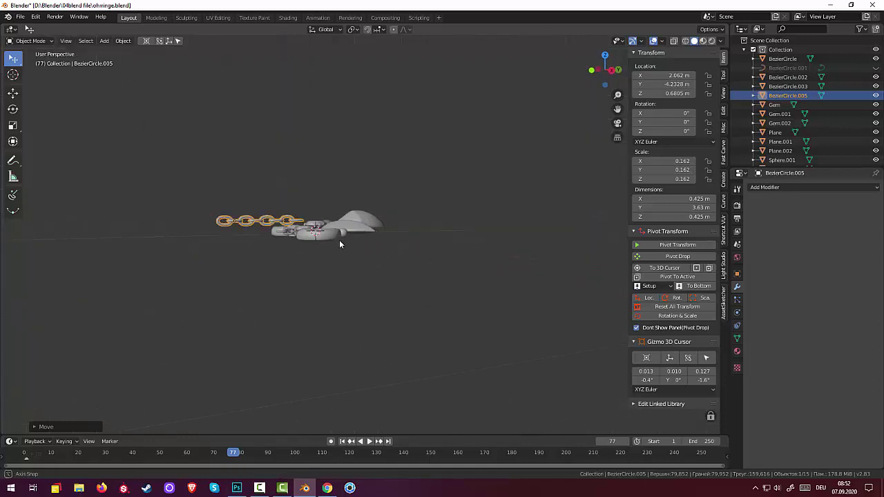
key("KP_3")
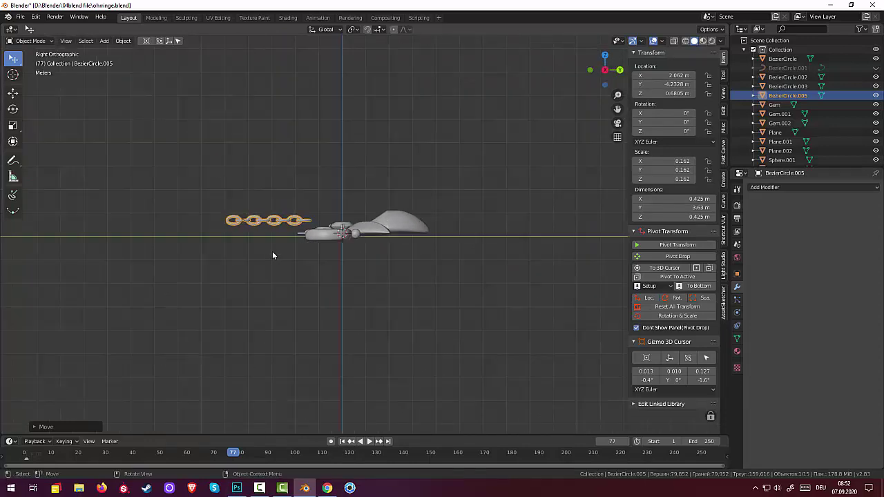
key("g")
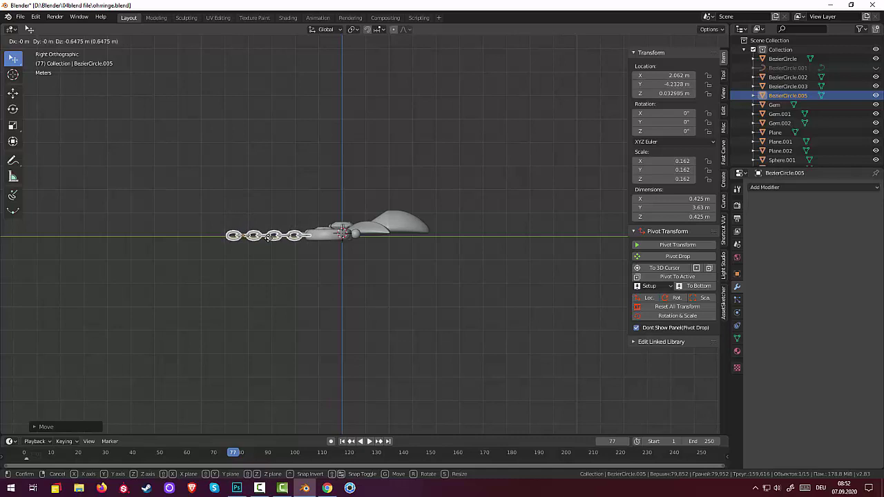
left_click(269, 237)
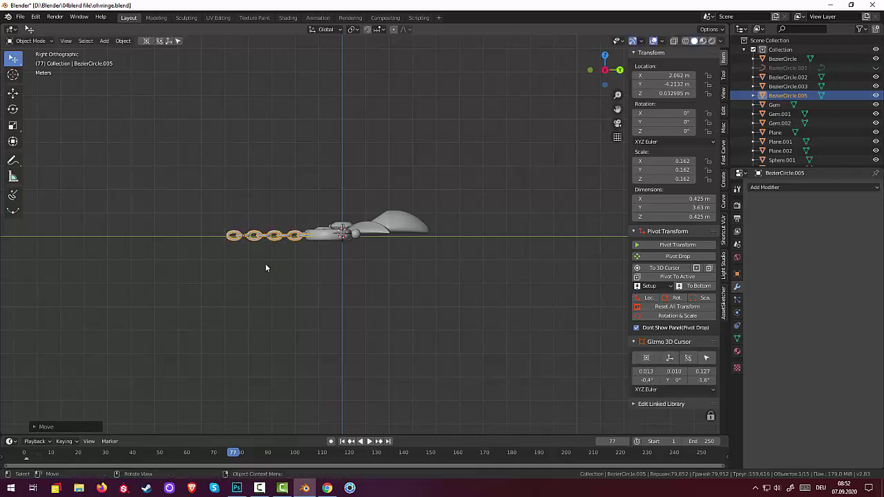
left_click(265, 263)
mouse_move(474, 262)
middle_mouse_down()
mouse_move(522, 321)
mouse_move(596, 368)
mouse_move(570, 379)
mouse_move(382, 339)
middle_mouse_up()
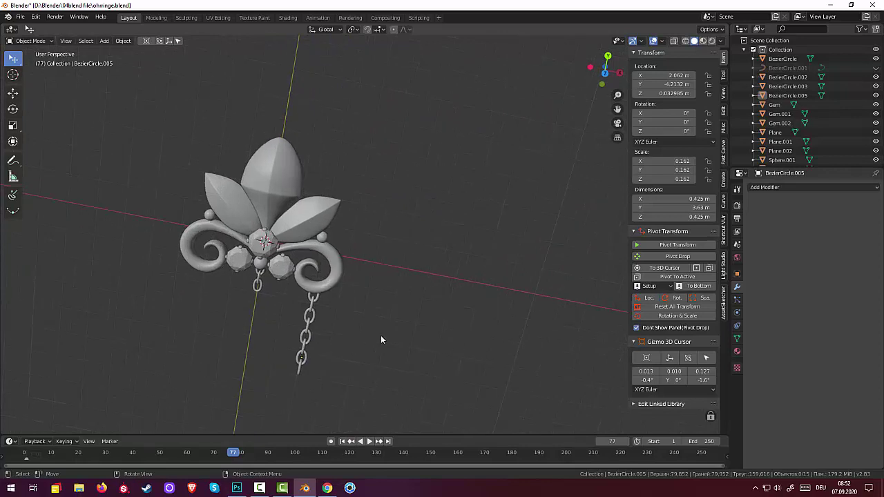
- Apply Location and Scale to the selected chain
left_click(313, 305)
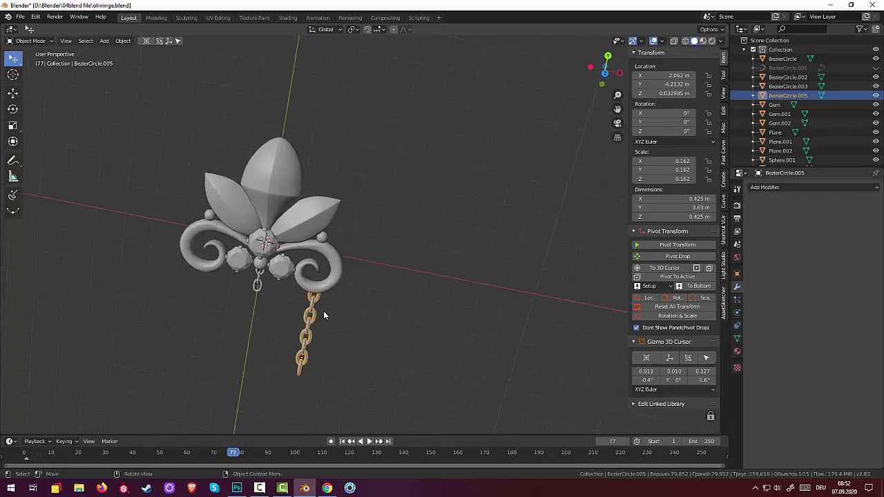
mouse_move(322, 312)
middle_mouse_down()
mouse_move(404, 331)
mouse_move(405, 309)
mouse_move(365, 334)
mouse_move(364, 302)
mouse_move(369, 309)
middle_mouse_up()
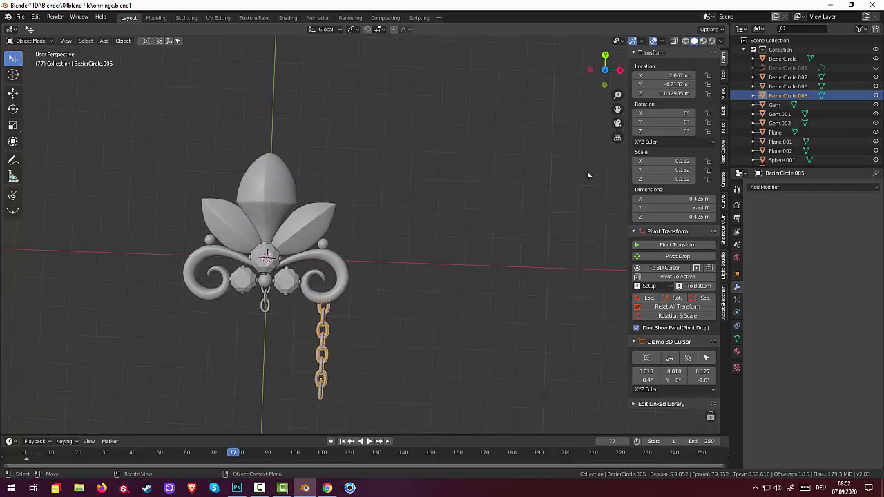
left_click(674, 308)
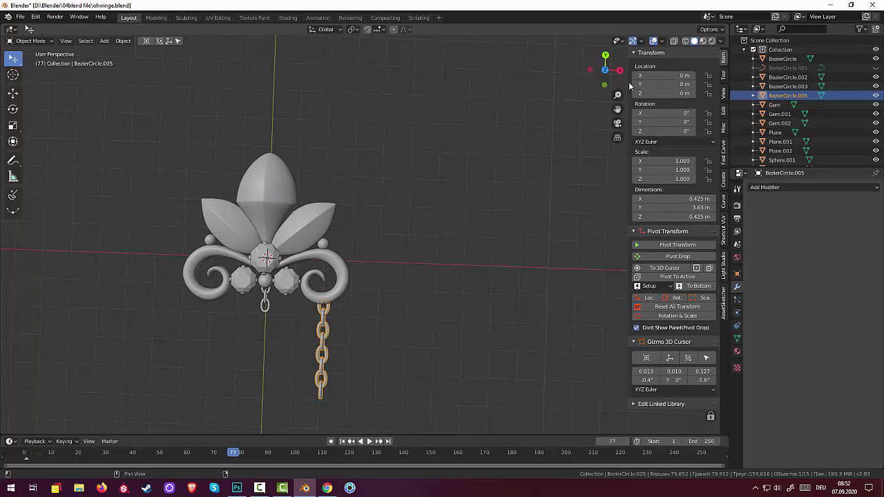
left_click(770, 187)
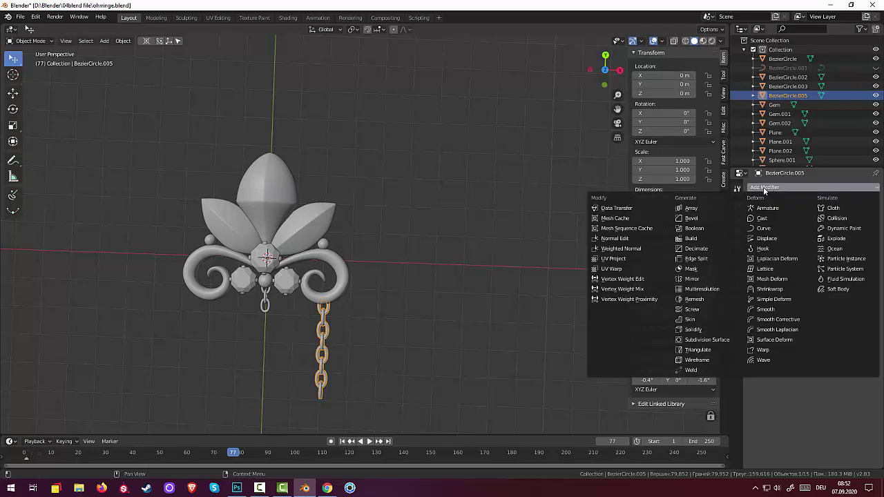
- Set the chain's origin to the 3D cursor at the pendant centre
left_click(124, 42)
mouse_move(138, 61)
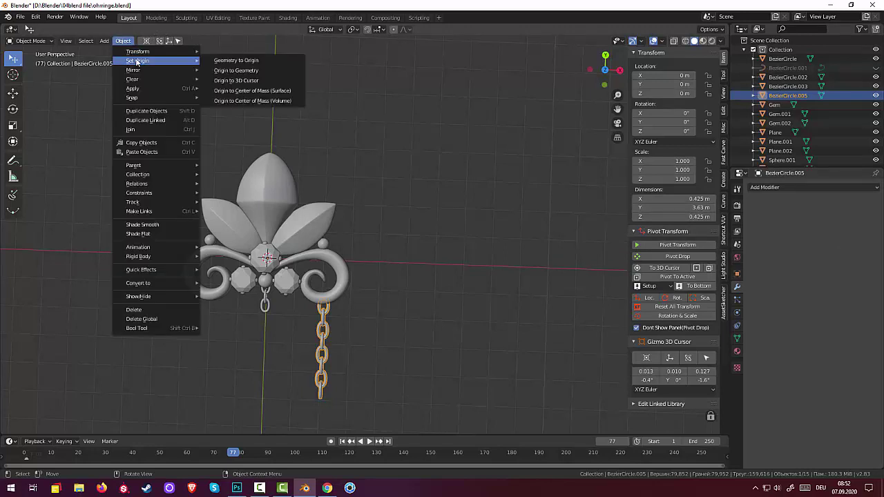
left_click(235, 81)
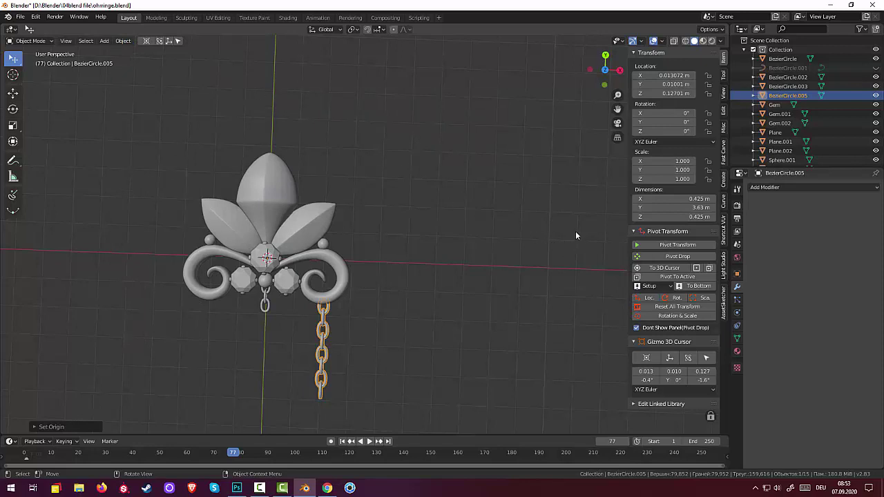
left_click(765, 189)
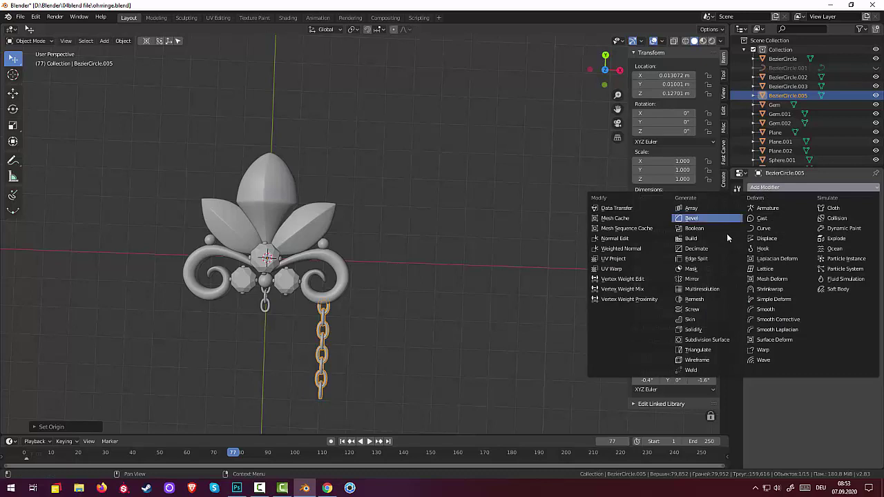
- Add an X-axis Mirror modifier to the chain and inspect both chains
left_click(698, 279)
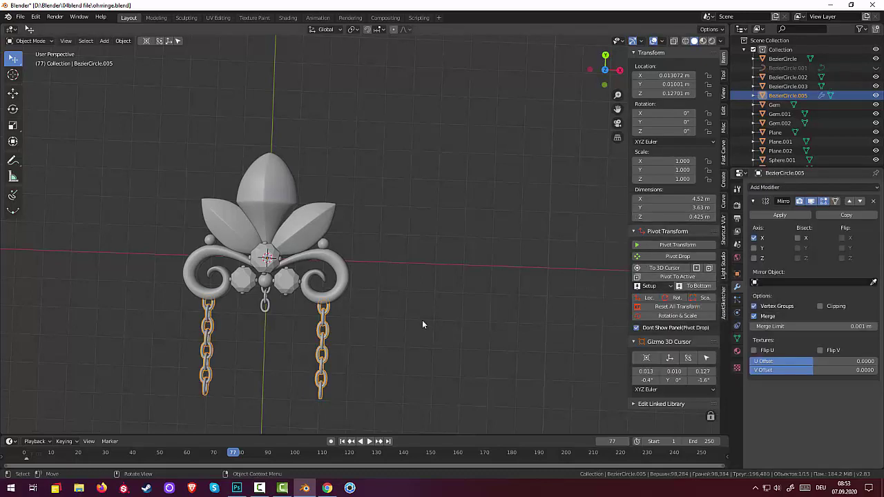
mouse_move(422, 320)
middle_mouse_down()
mouse_move(445, 213)
mouse_move(427, 316)
middle_mouse_up()
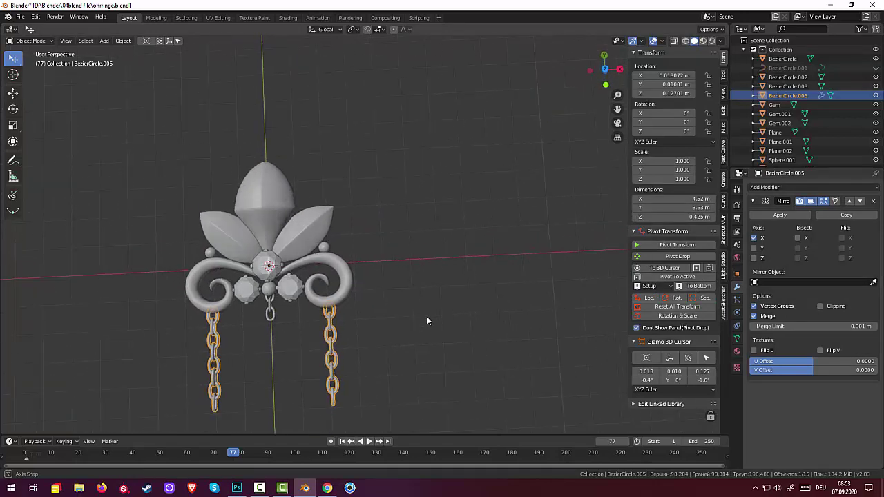
scroll(425, 318, "down", 3)
scroll(381, 313, "up", 2)
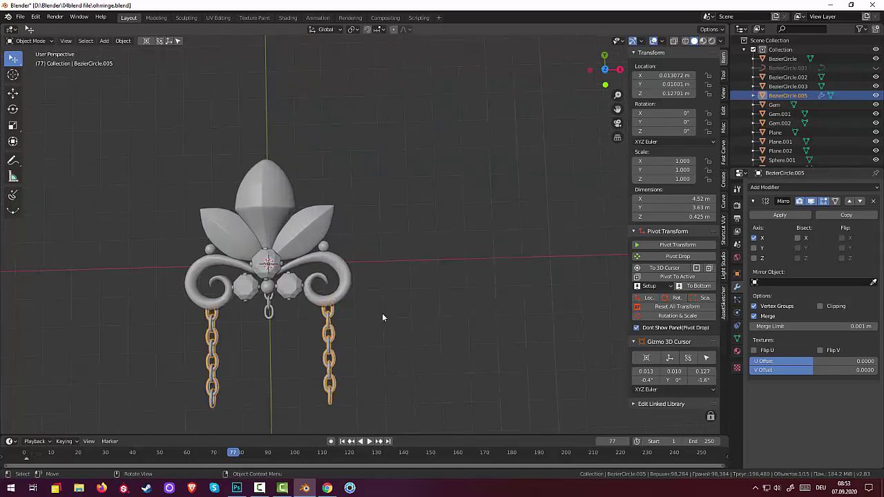
scroll(382, 313, "up", 2)
mouse_move(384, 316)
middle_mouse_down("shift")
mouse_move(414, 237)
mouse_move(435, 213)
mouse_move(474, 221)
middle_mouse_up("shift")
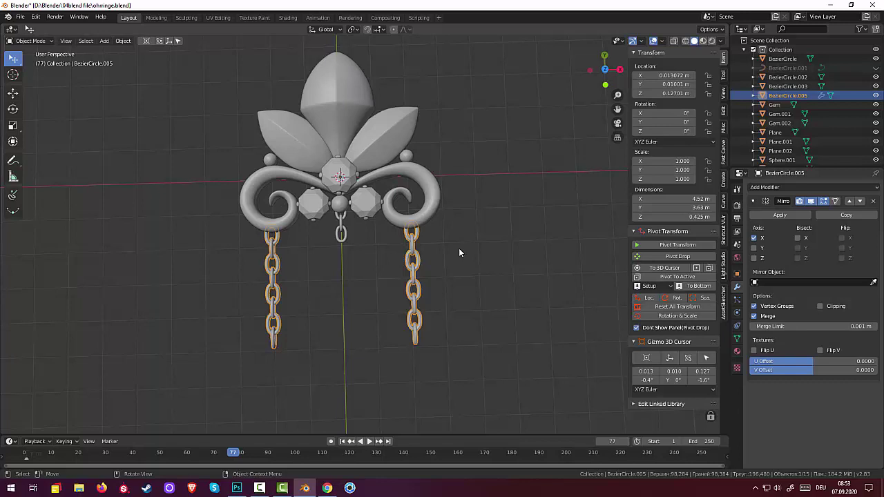
mouse_move(462, 239)
middle_mouse_down()
mouse_move(461, 252)
mouse_move(464, 243)
mouse_move(505, 258)
mouse_move(499, 242)
mouse_move(502, 273)
mouse_move(518, 276)
mouse_move(500, 270)
mouse_move(509, 275)
middle_mouse_up()
scroll(462, 267, "up", 1)
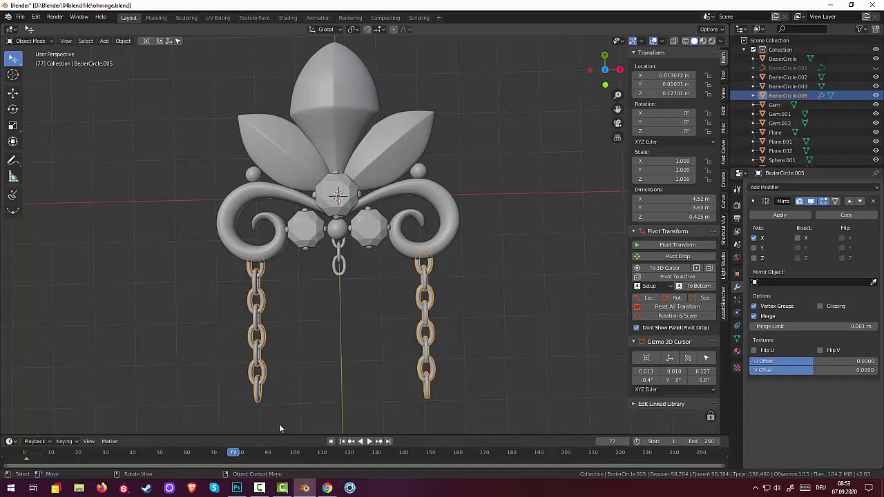
- Bring the browser window forward, then hide it to return to Blender
left_click(328, 488)
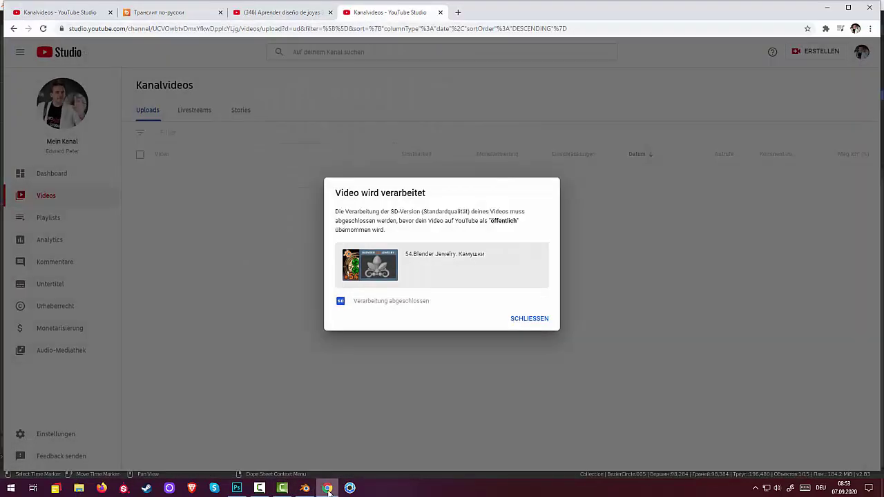
left_click(328, 489)
left_click(328, 488)
left_click(328, 489)
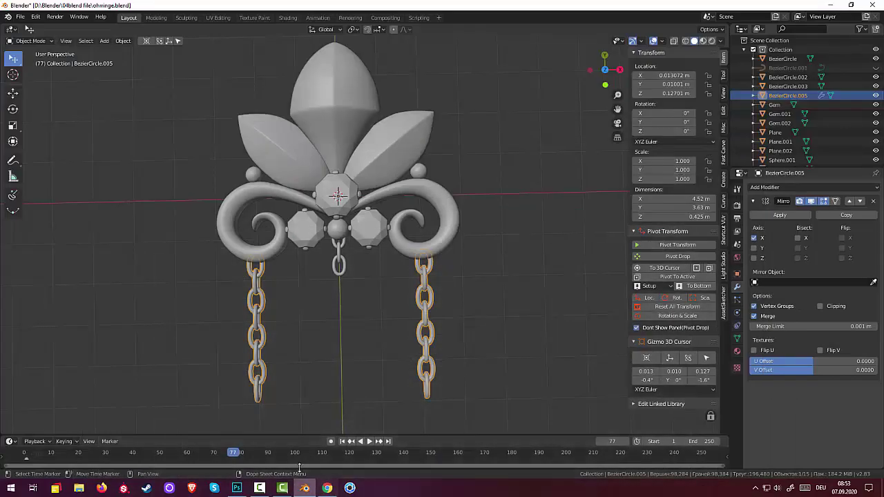
left_click(259, 489)
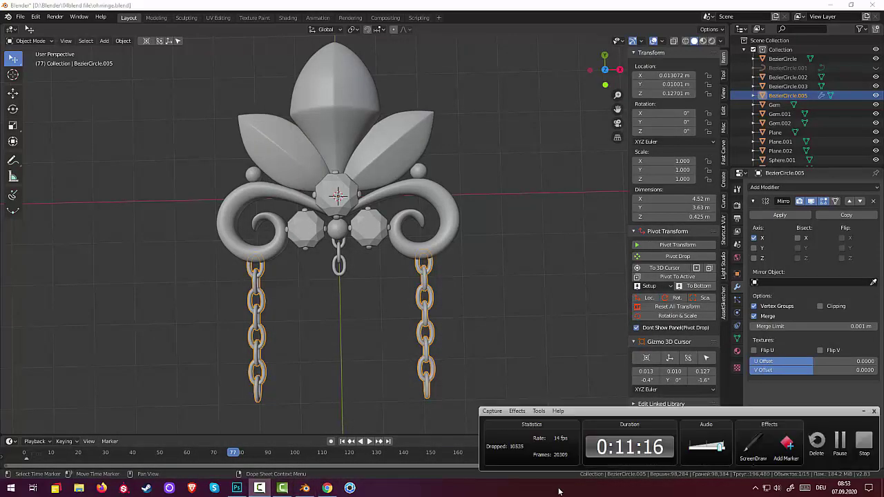